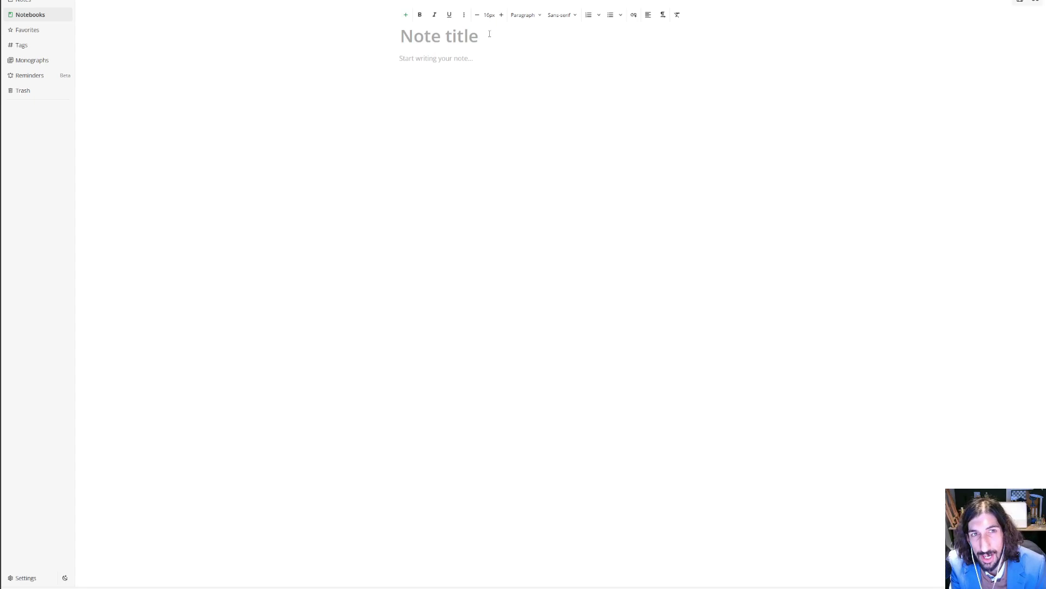
- Title the new note 'Evernote', leaving its body empty
text(E)
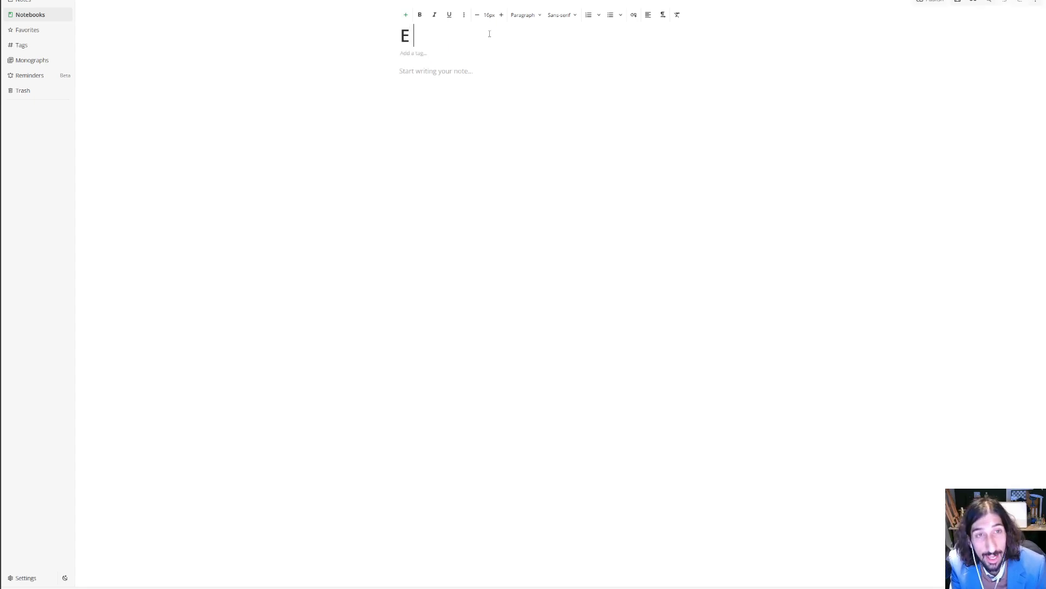
text(vernote)
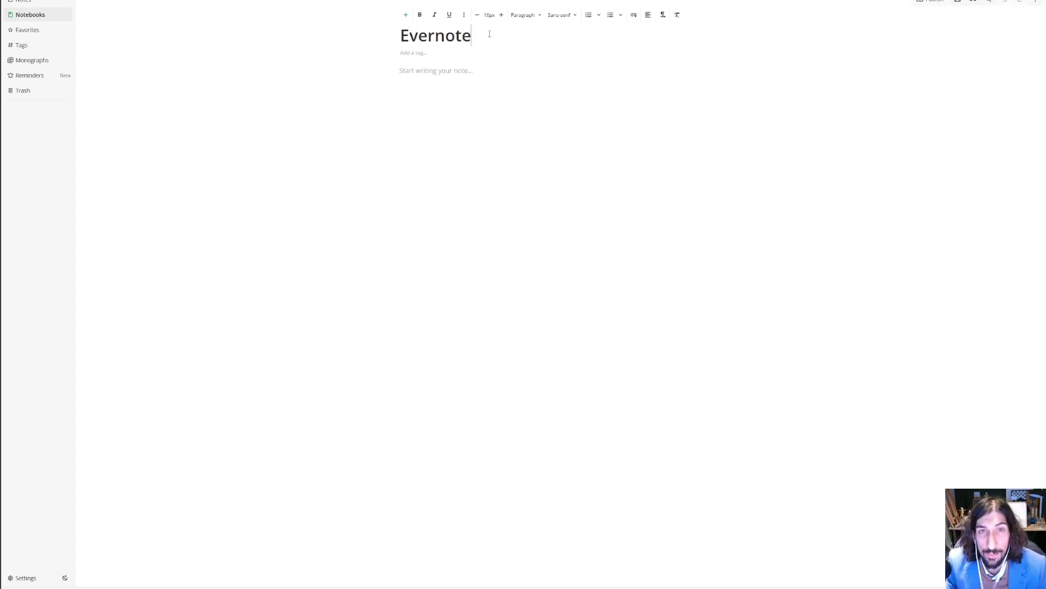
click(422, 51)
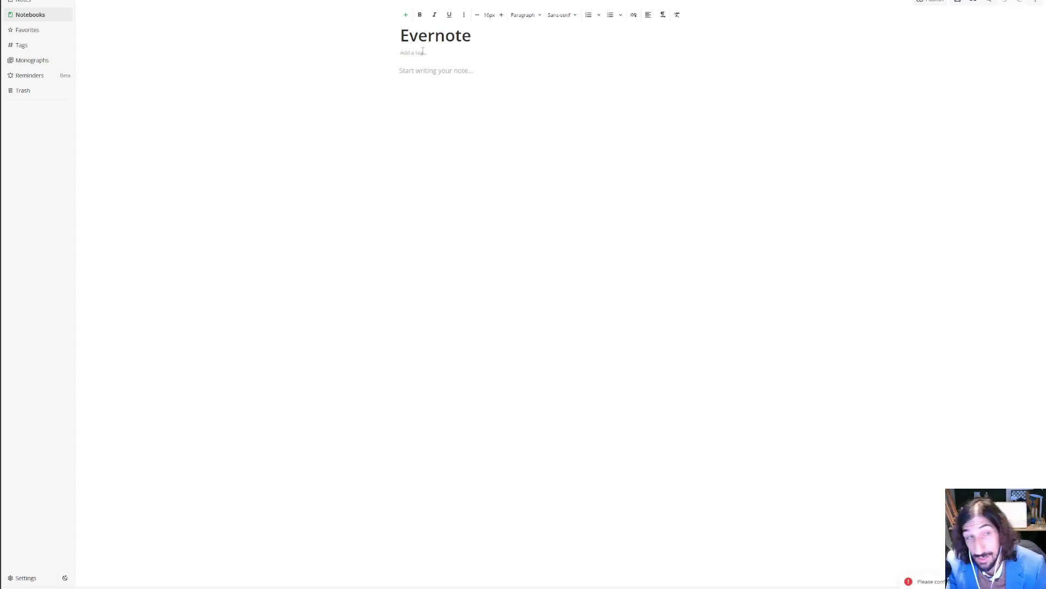
- Create a notebook titled 'Apps' from the Notebooks section
click(41, 15)
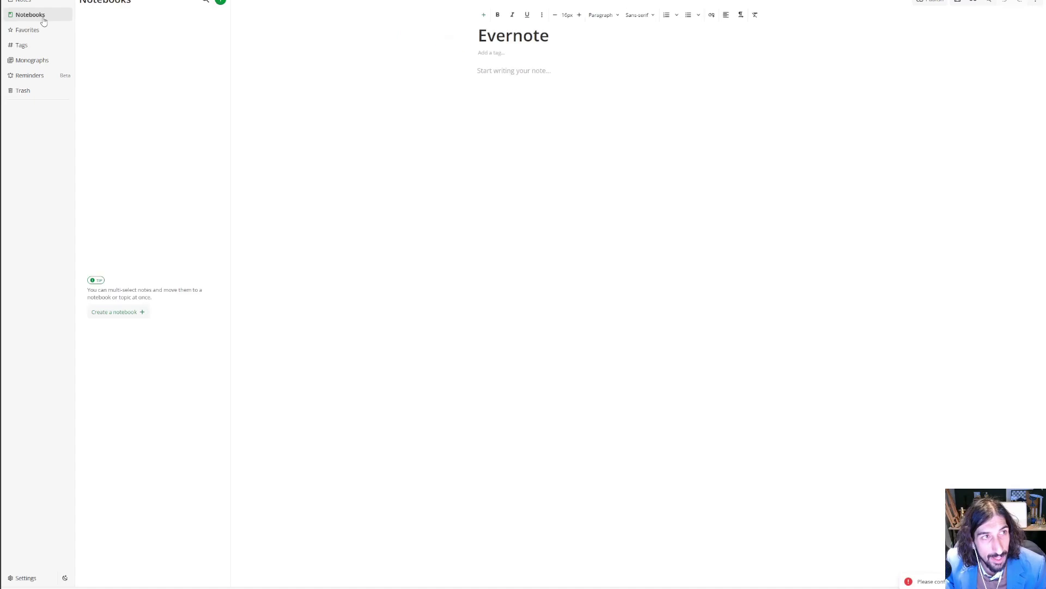
click(116, 312)
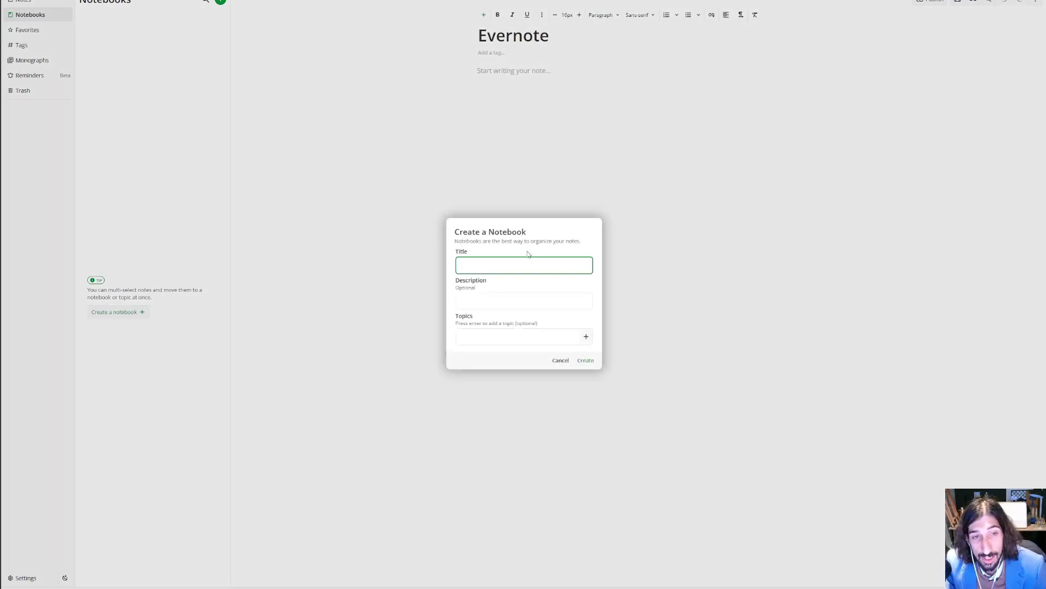
text(Apps)
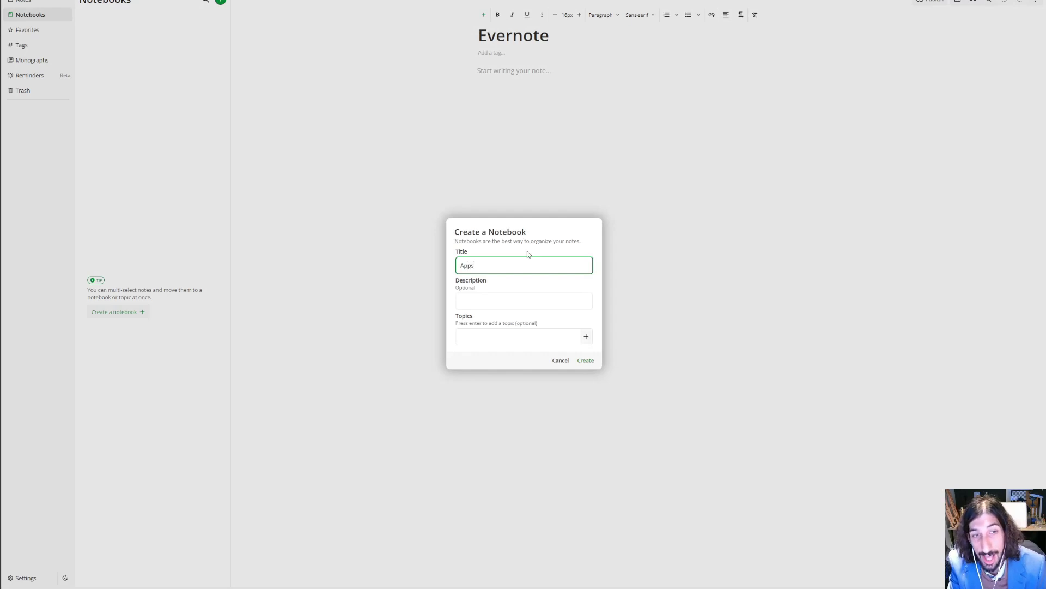
click(521, 338)
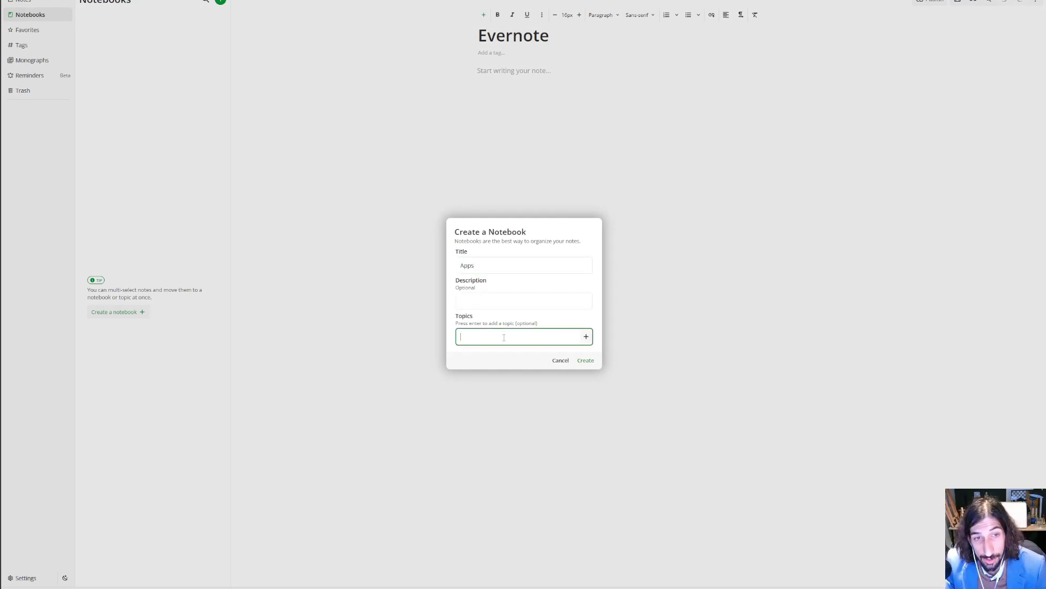
click(586, 336)
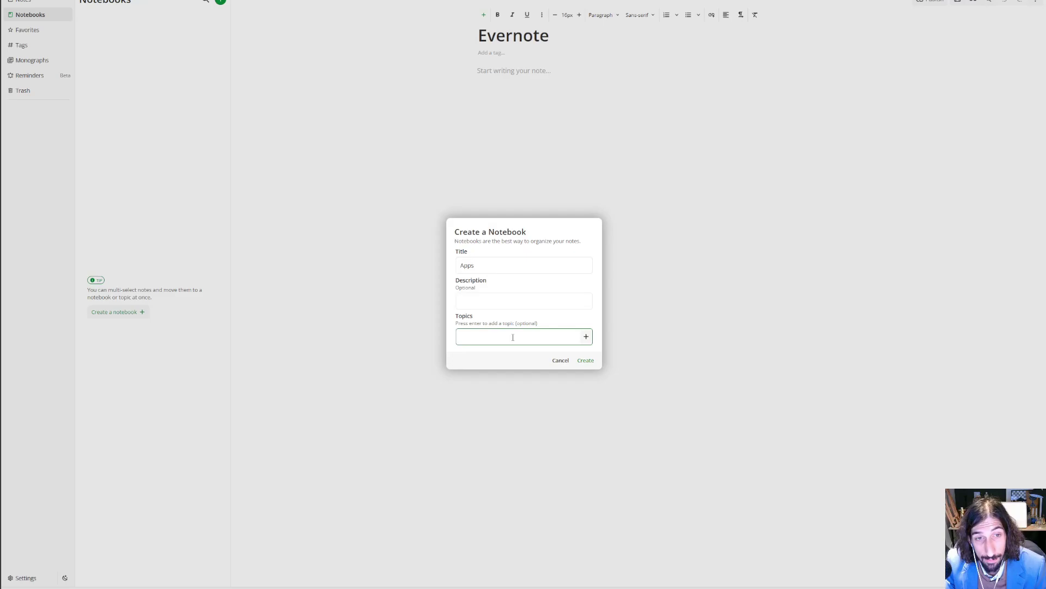
click(585, 361)
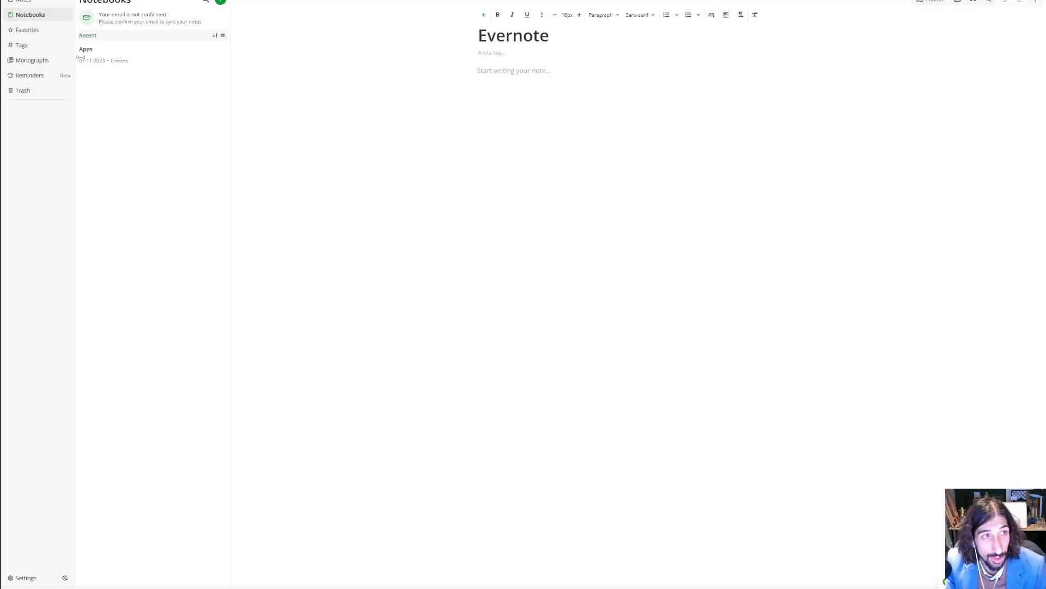
- Add a new note titled 'Notesnook' to the Apps notebook
click(112, 65)
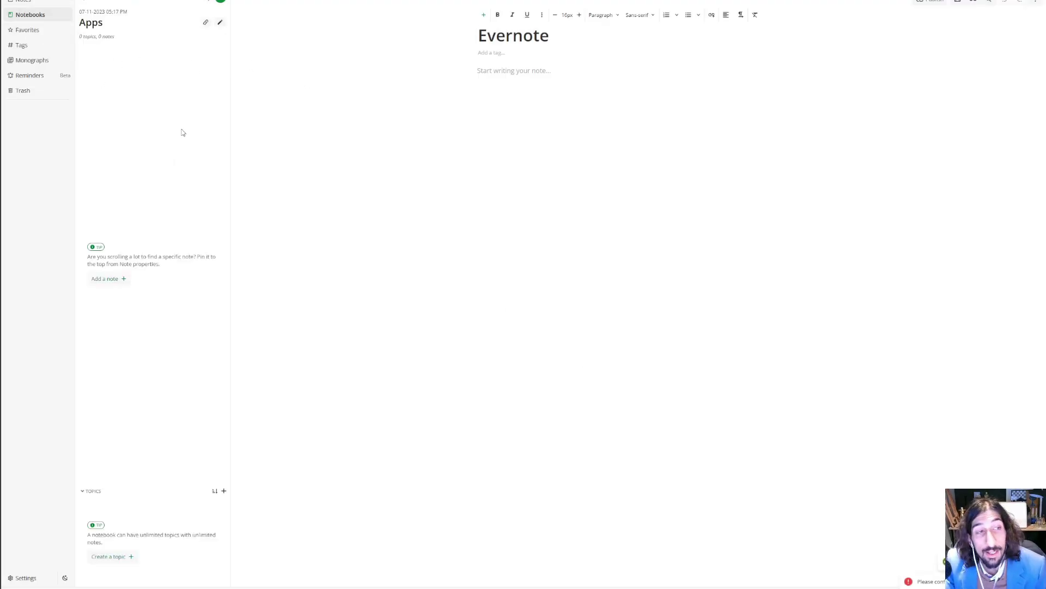
click(118, 280)
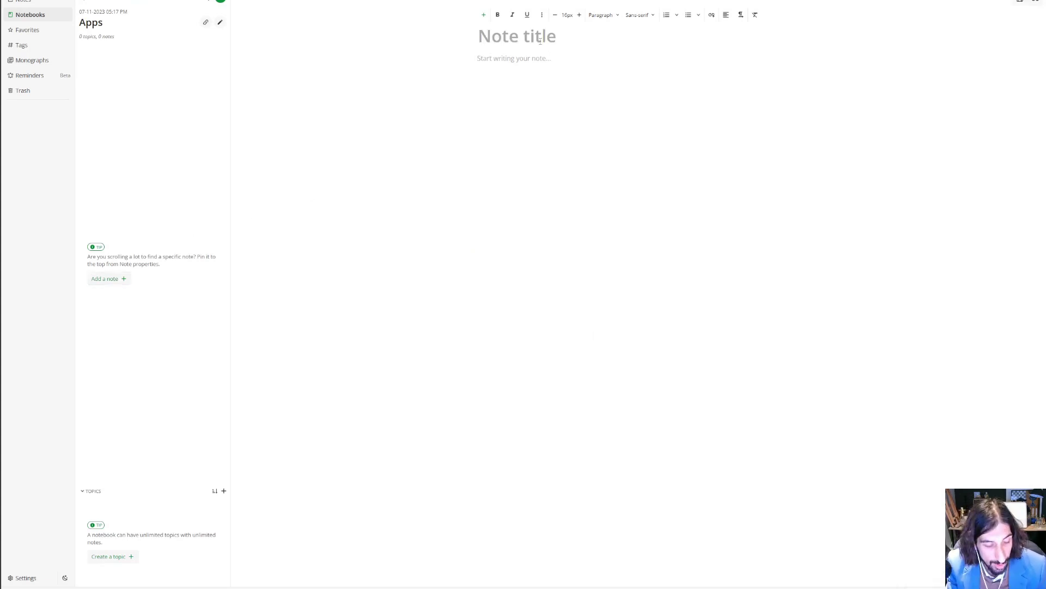
text(Notesnook)
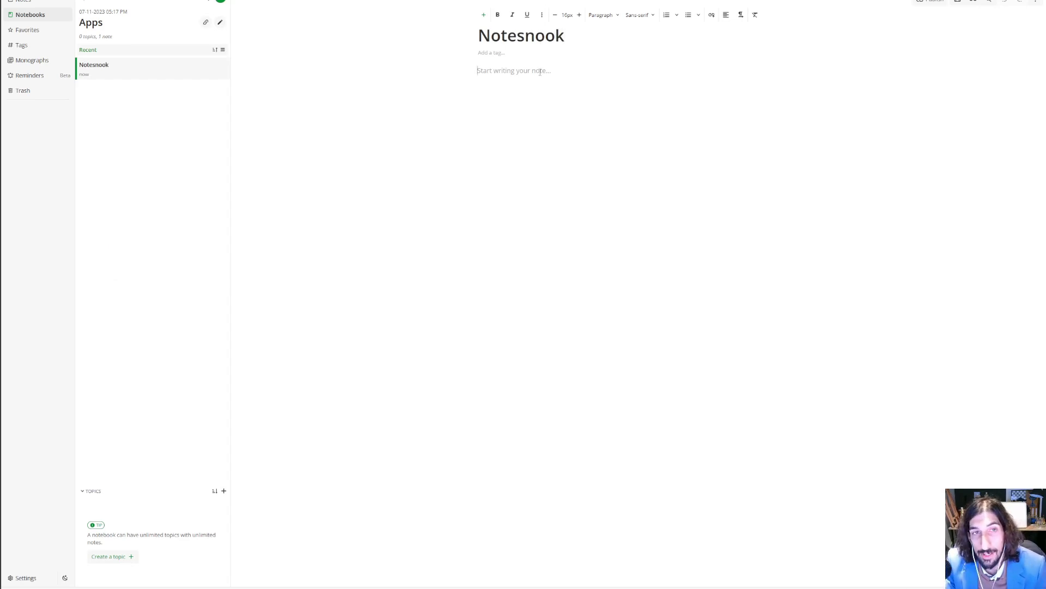
text(wdkdwldd)
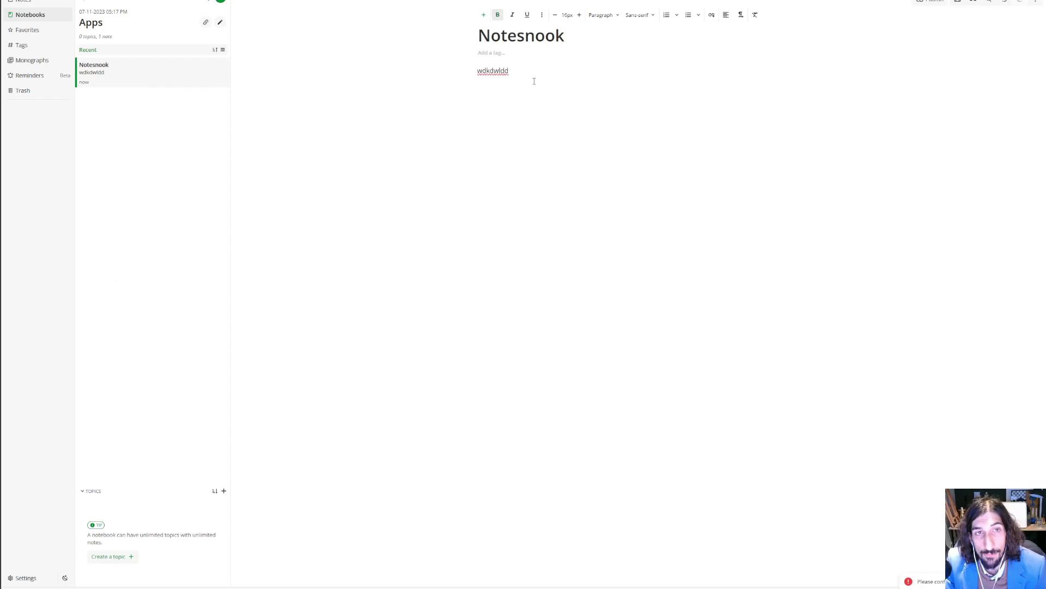
- Delete the stray body text and start the body as a Heading 1 line with '#'
click(651, 21)
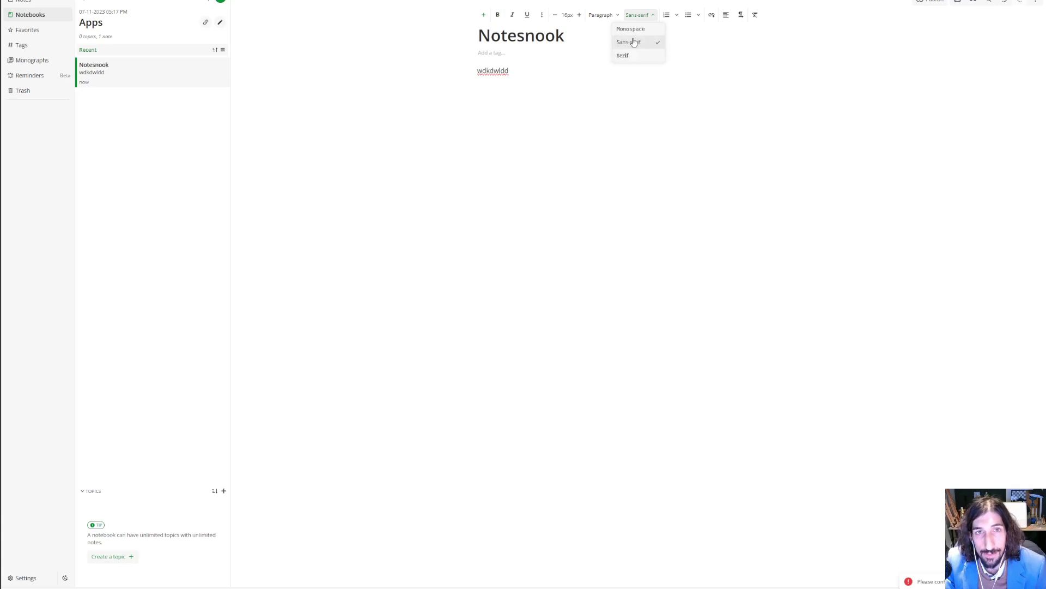
click(643, 16)
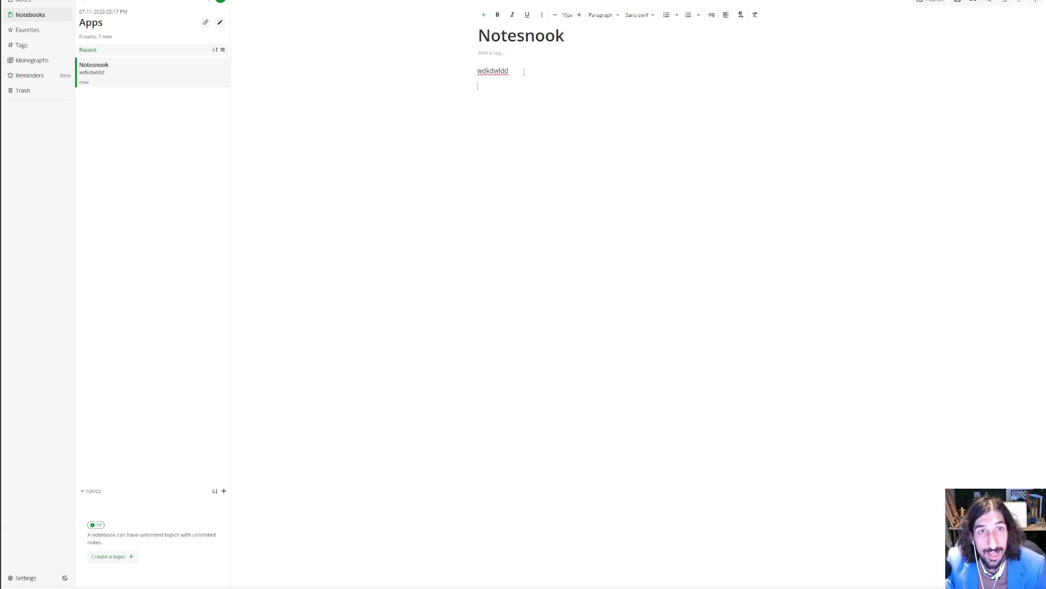
drag(523, 70, 461, 73)
key(BackSpace)
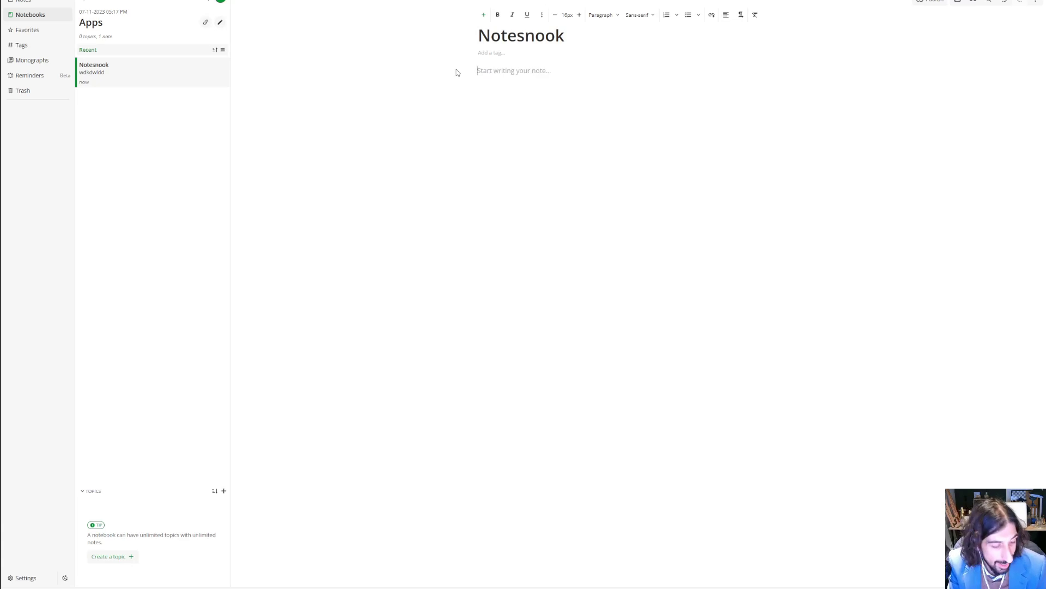
text(#)
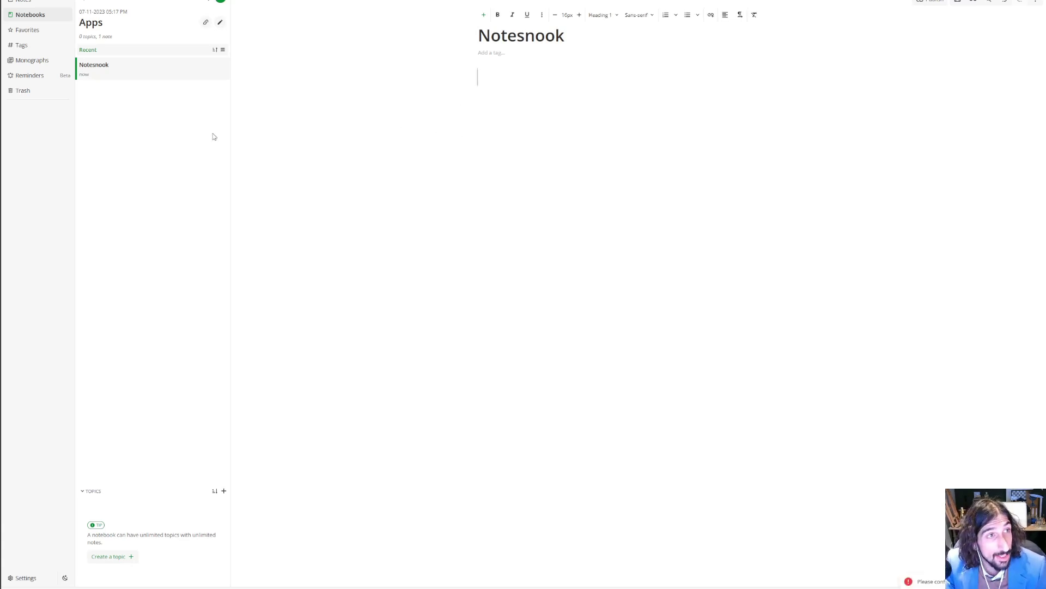
- Browse Favorites, Tags and the Apps notebook, ending in the empty Monographs section
click(23, 28)
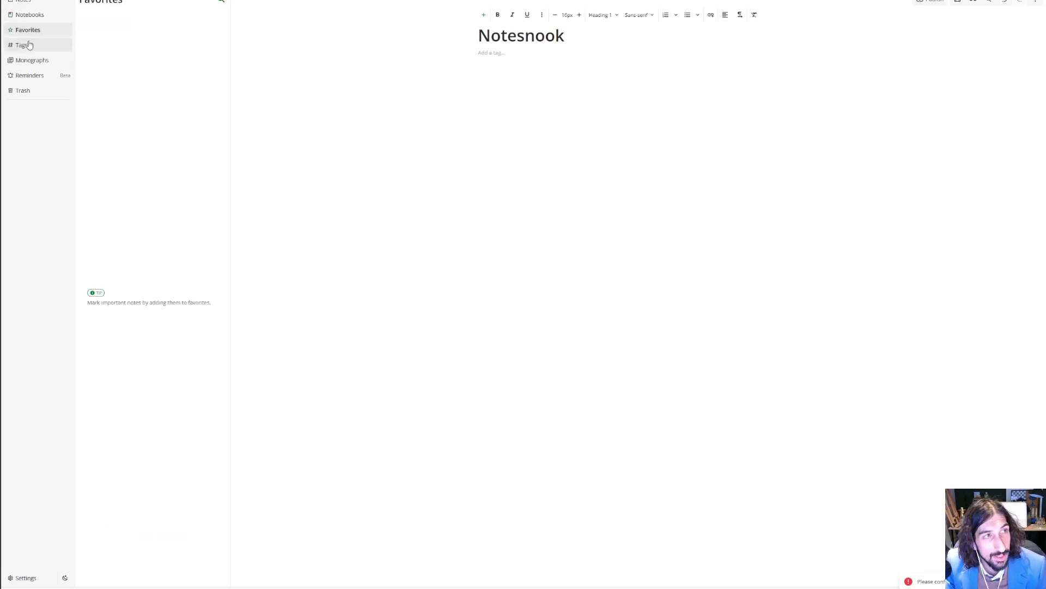
click(25, 44)
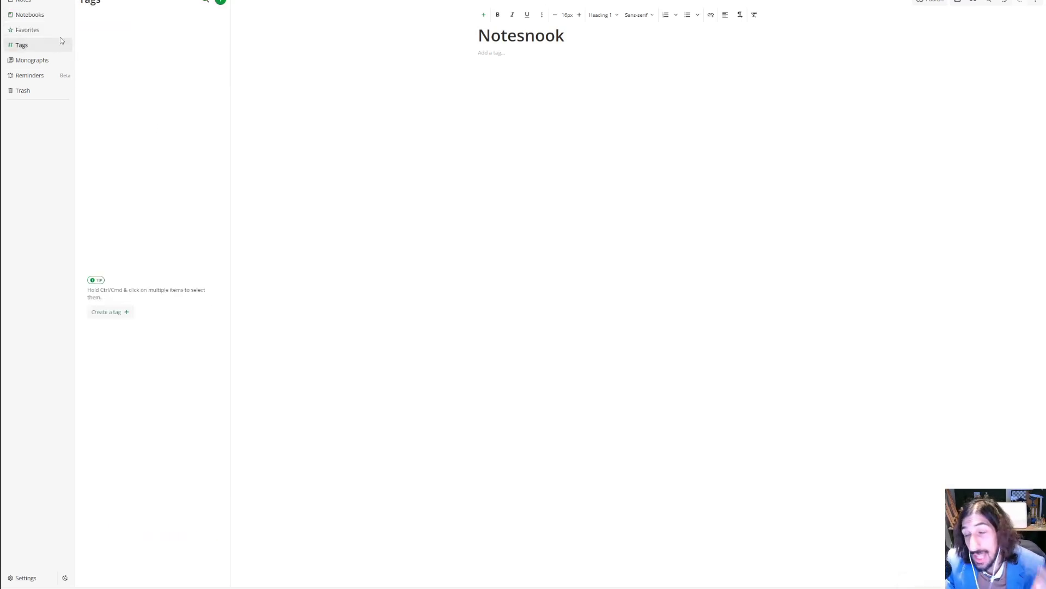
click(32, 17)
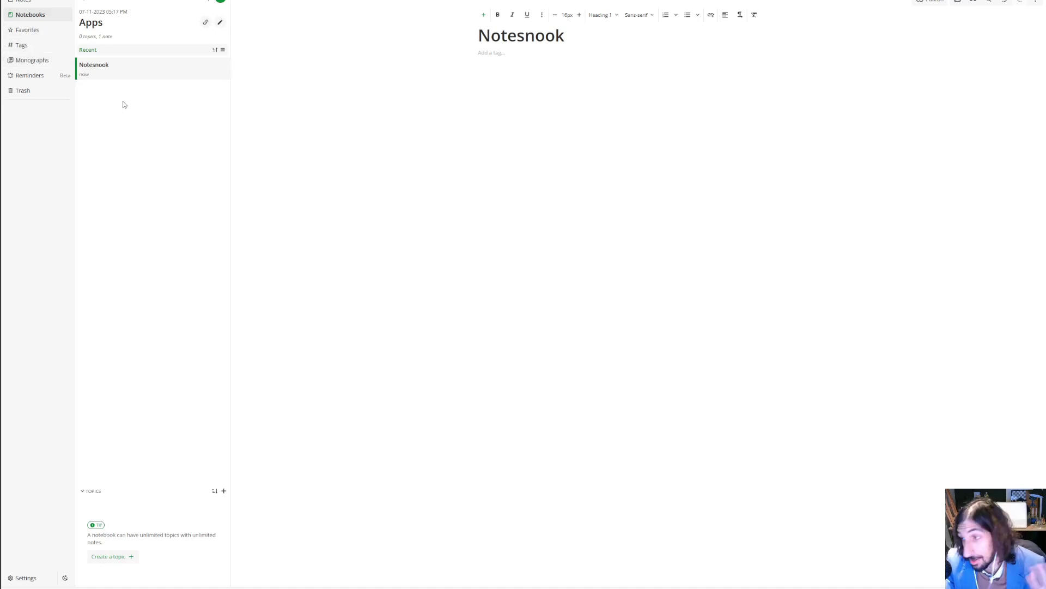
click(22, 46)
click(28, 60)
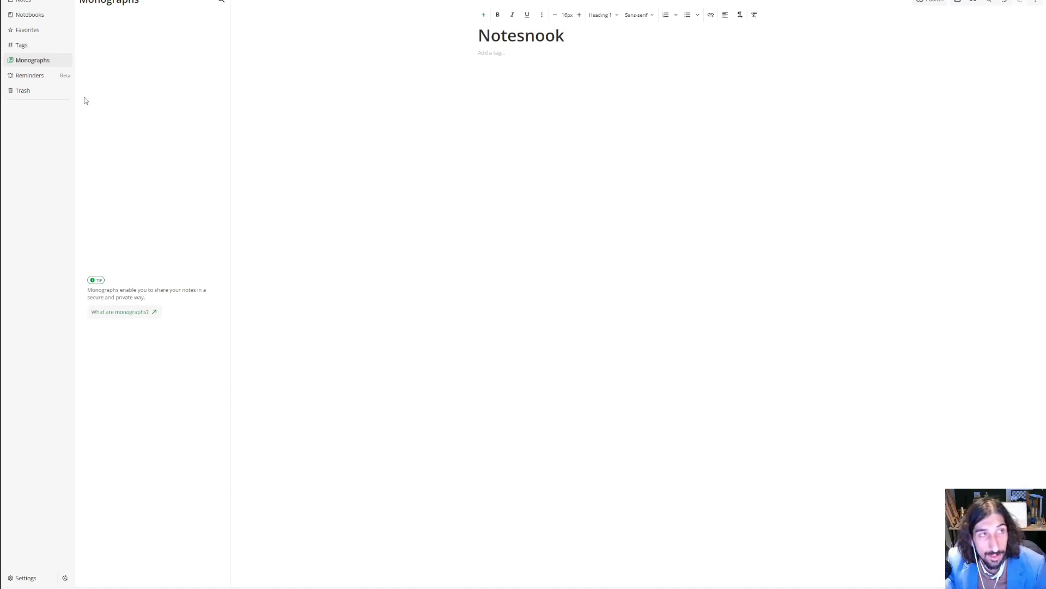
- Show the Reminders section, briefly revisiting Monographs before returning
click(48, 76)
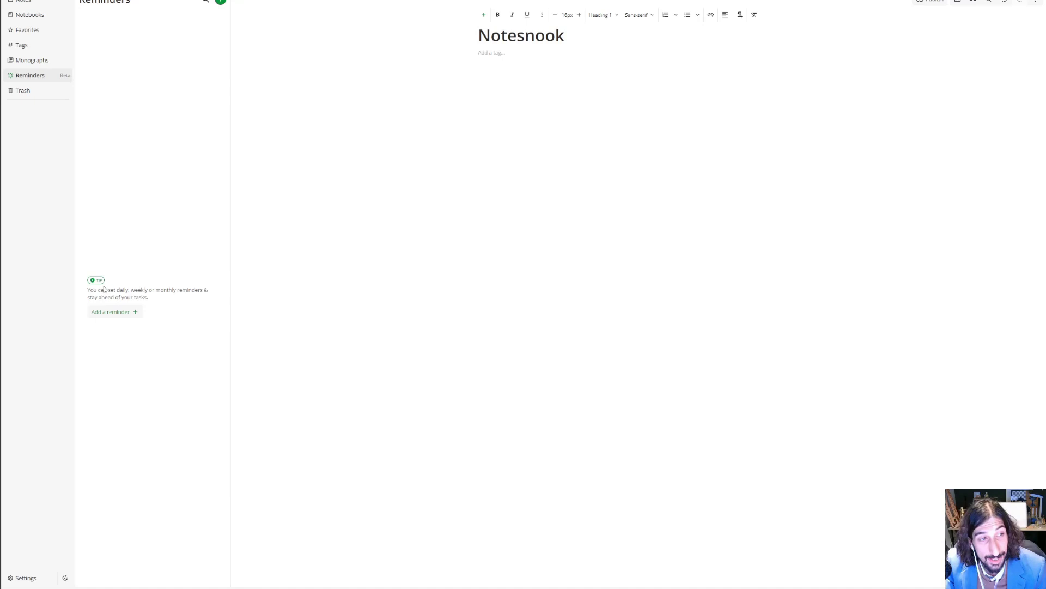
click(30, 61)
click(32, 76)
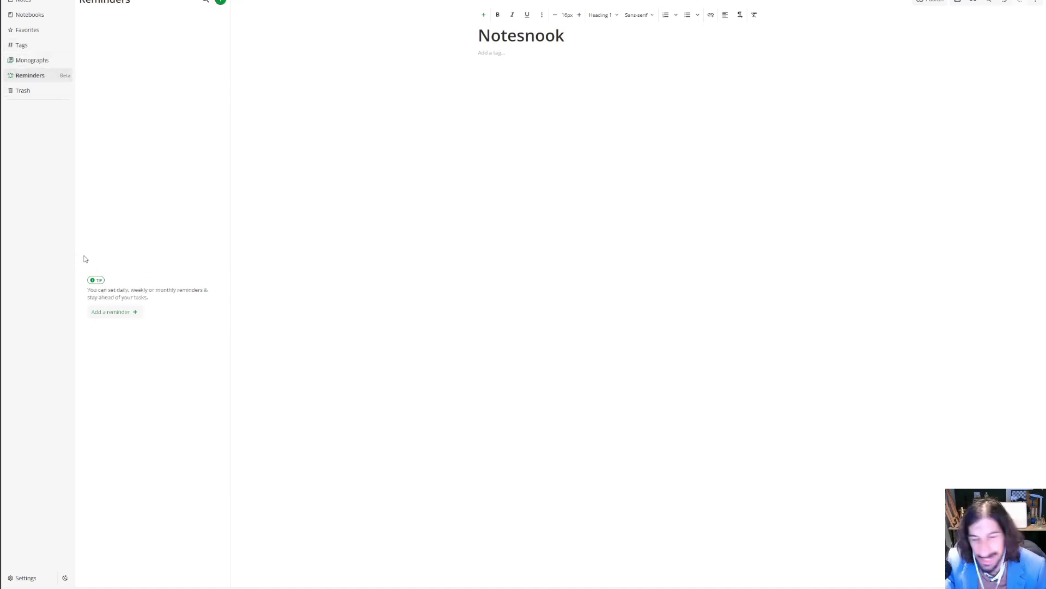
click(221, 2)
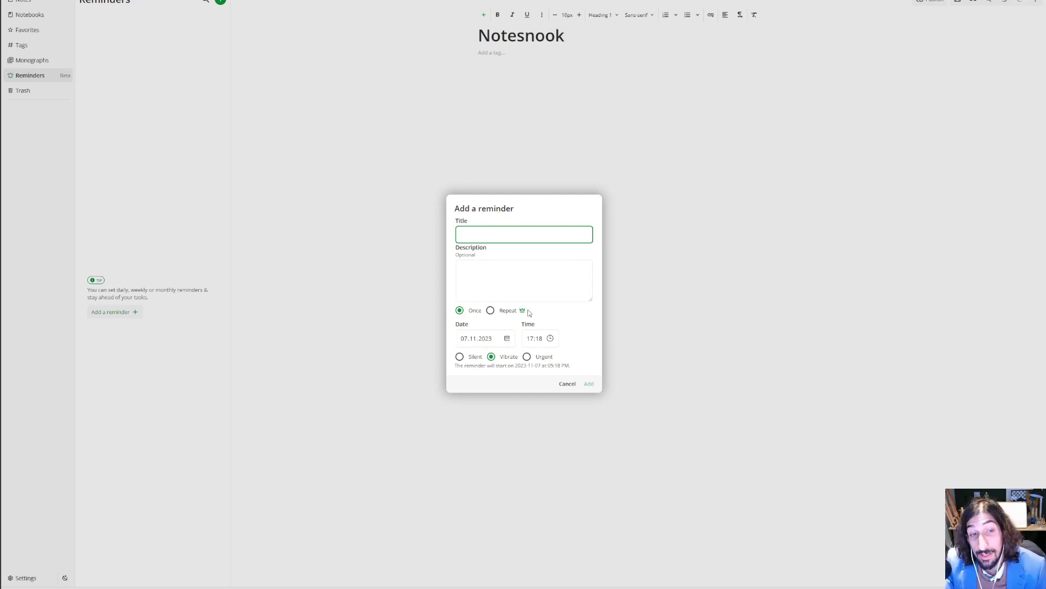
click(567, 383)
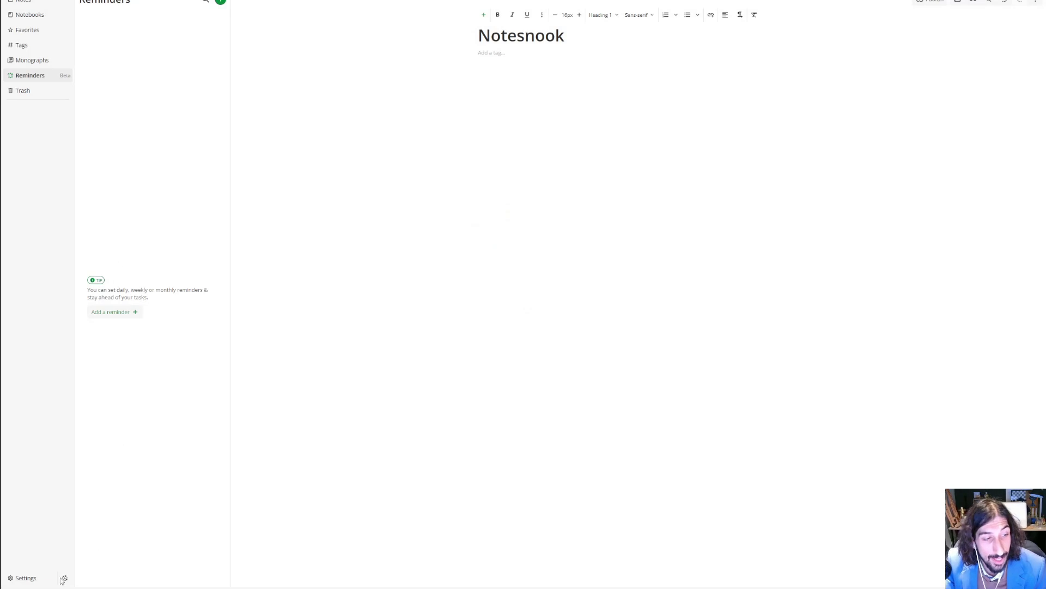
- View the Notesnook Dark theme details in Appearance settings, then close Settings
click(24, 578)
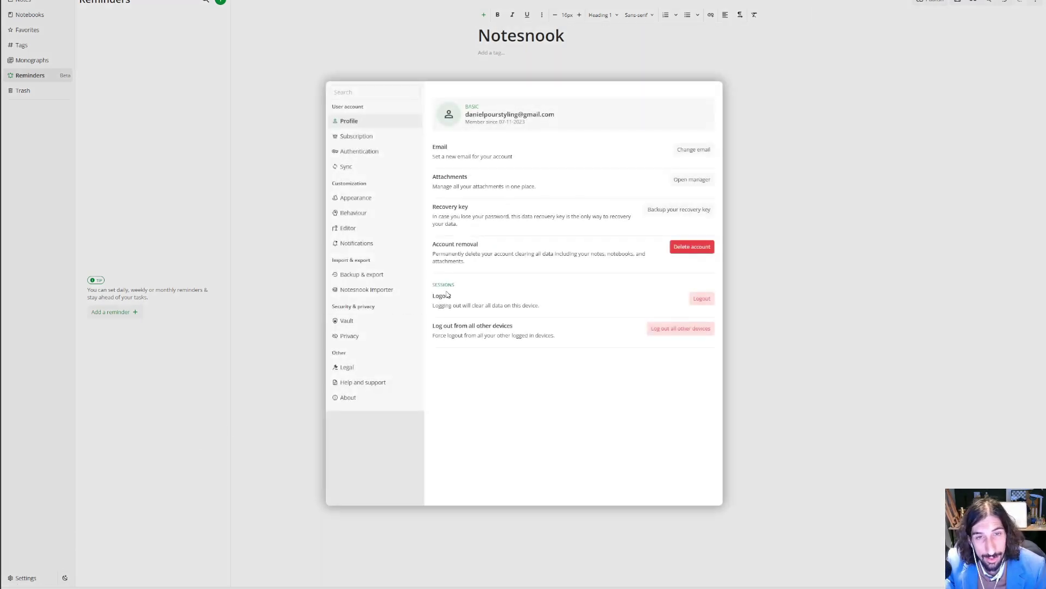
click(364, 196)
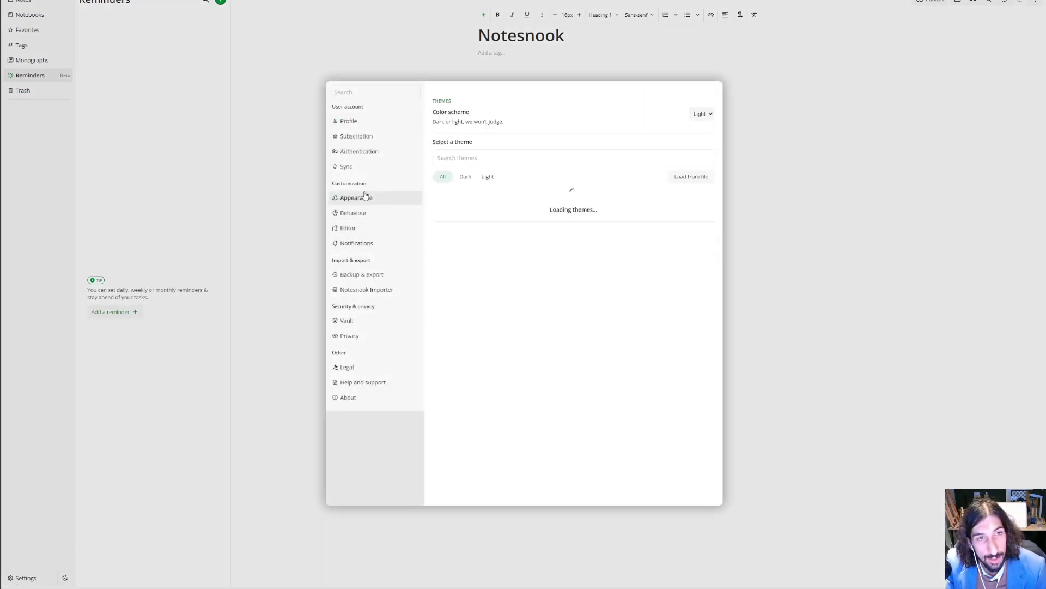
click(493, 238)
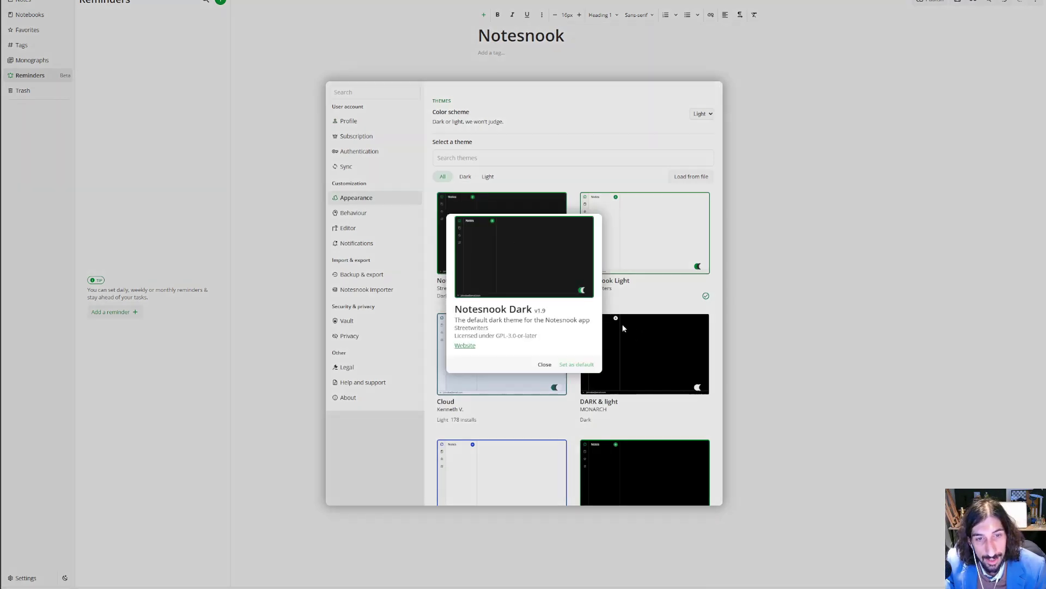
click(461, 202)
click(461, 203)
click(461, 203)
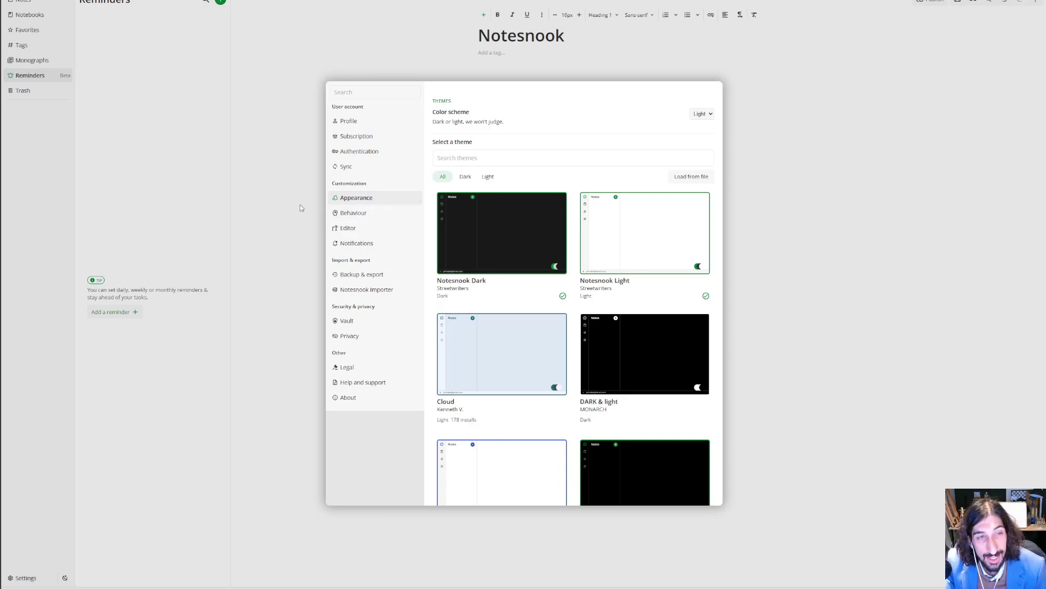
click(258, 207)
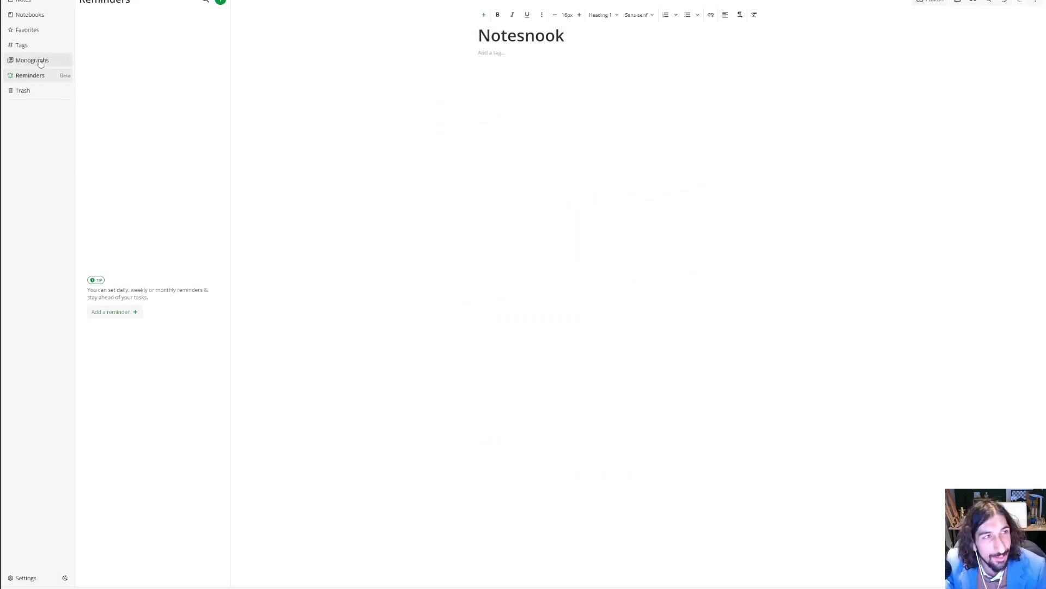
- Open the Evernote note from Notes and bring up its Notebooks link option
click(24, 2)
click(29, 27)
click(27, 15)
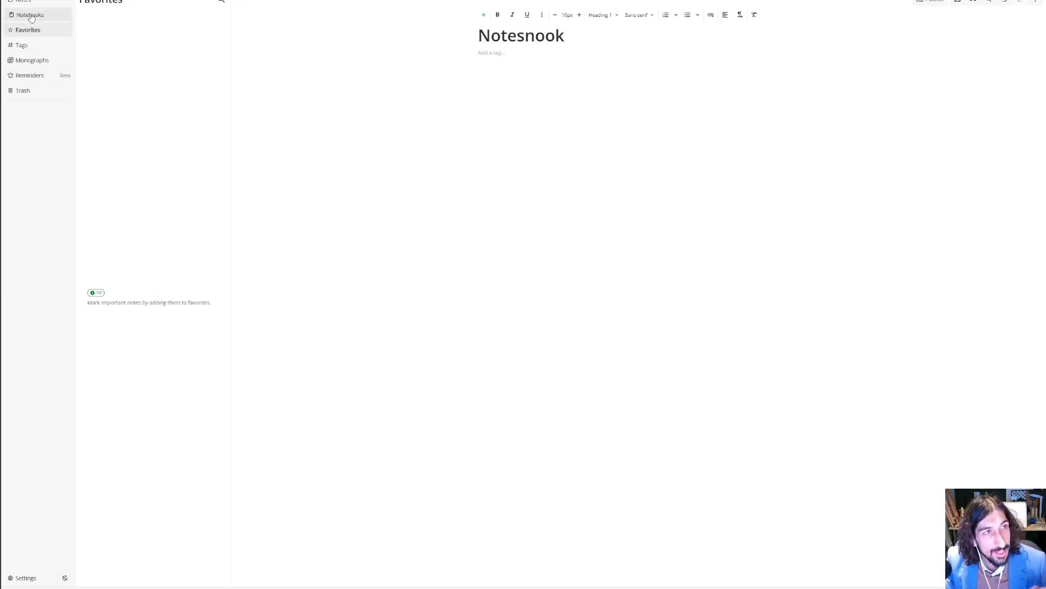
click(26, 2)
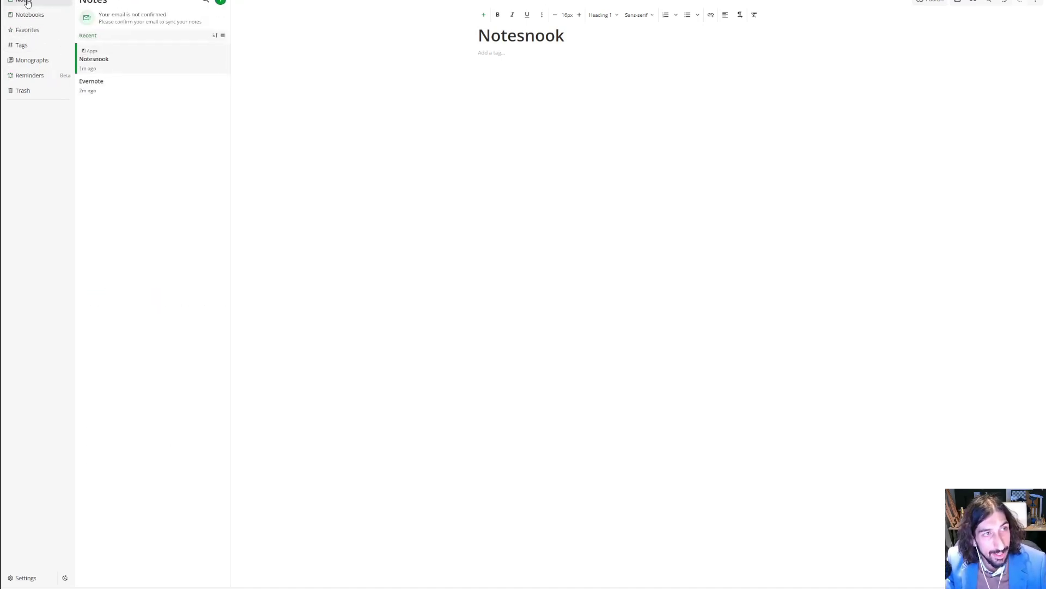
click(124, 87)
right_click(124, 87)
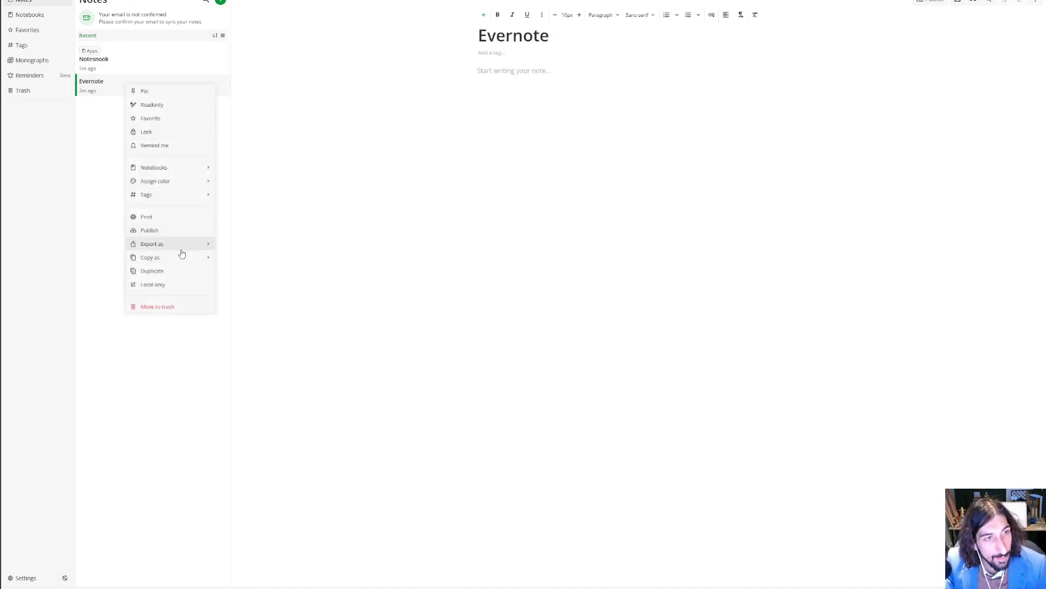
mouse_move(183, 245)
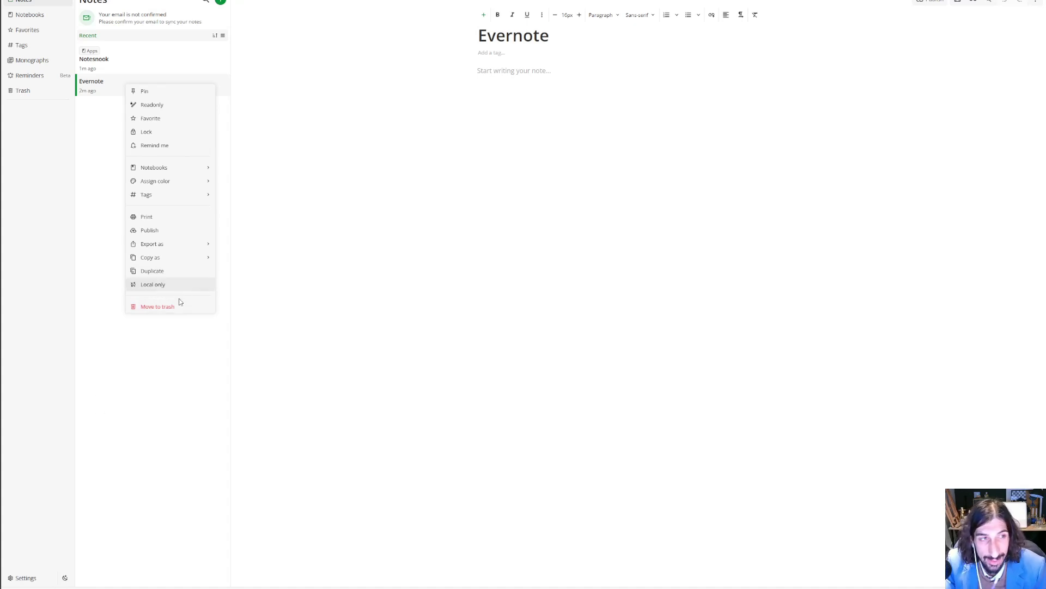
mouse_move(172, 256)
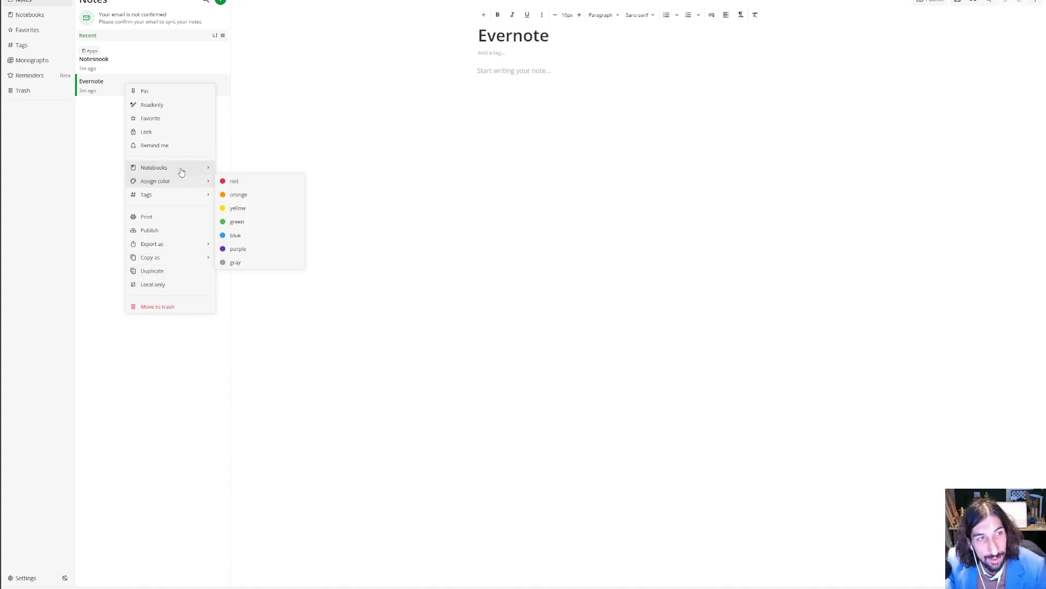
- Link the Evernote note to the Apps notebook
mouse_move(181, 170)
click(234, 169)
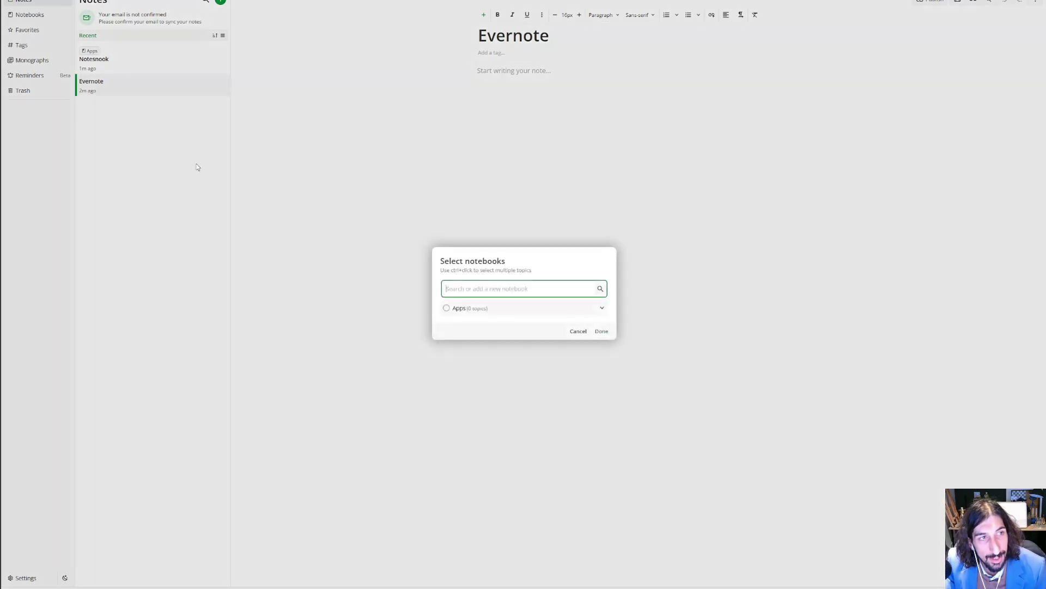
click(461, 309)
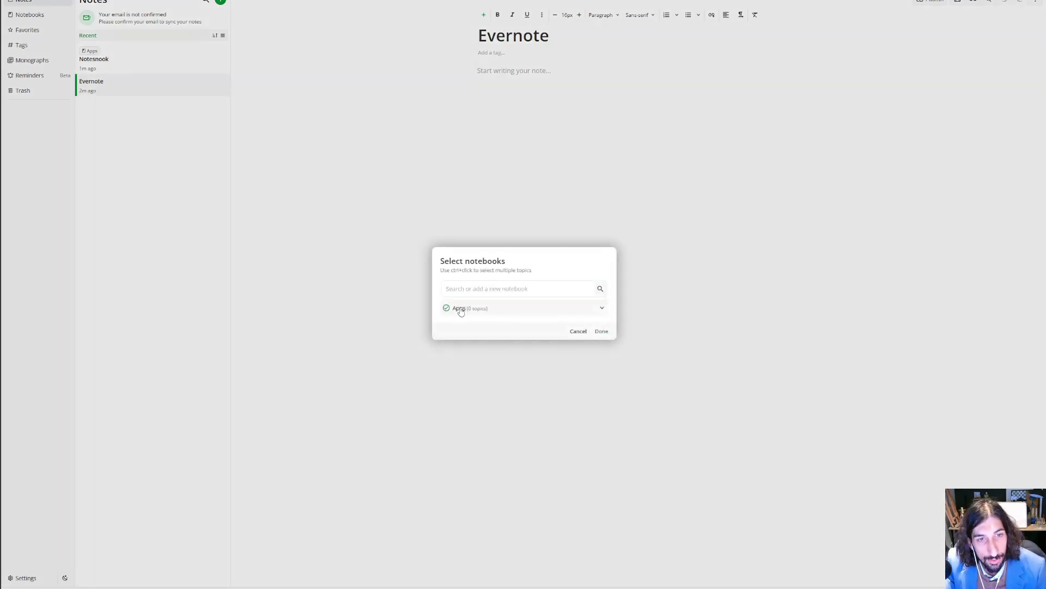
click(602, 331)
- Switch between the Notesnook and Evernote notes, then show the Apps notebook's notes
click(129, 63)
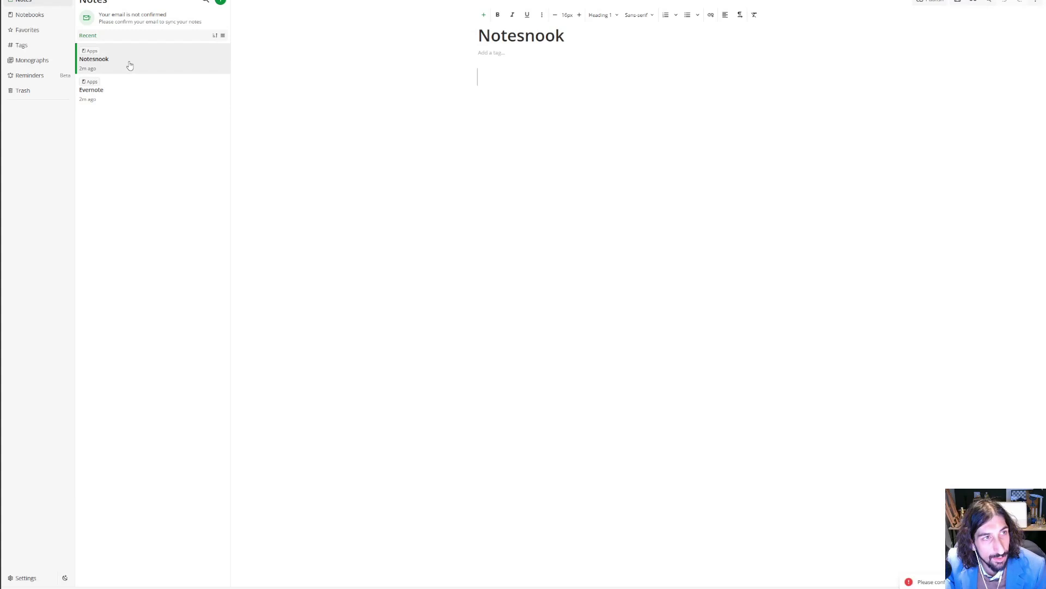
click(122, 85)
click(127, 63)
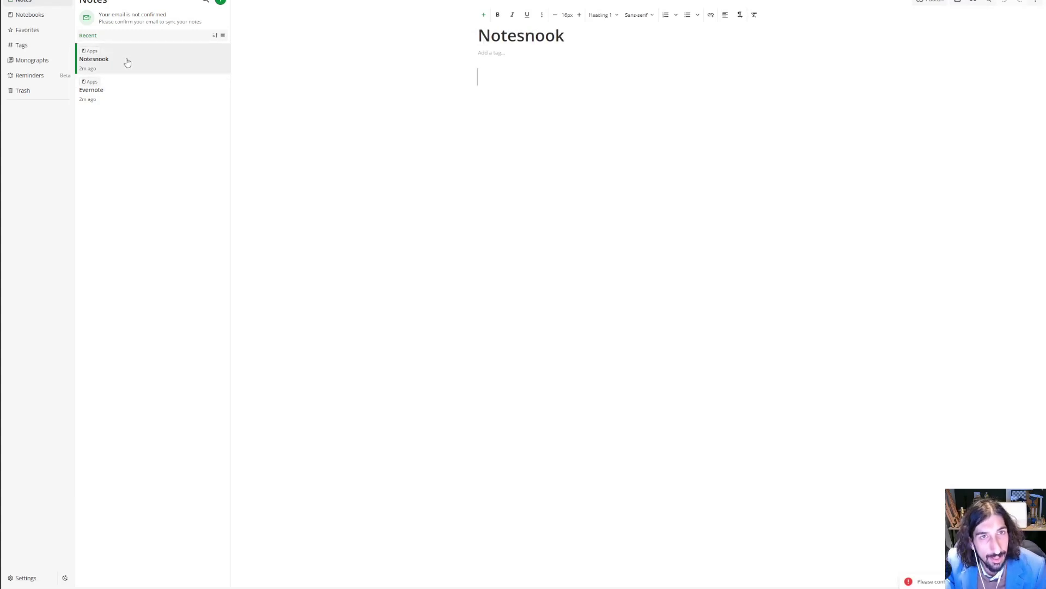
click(117, 83)
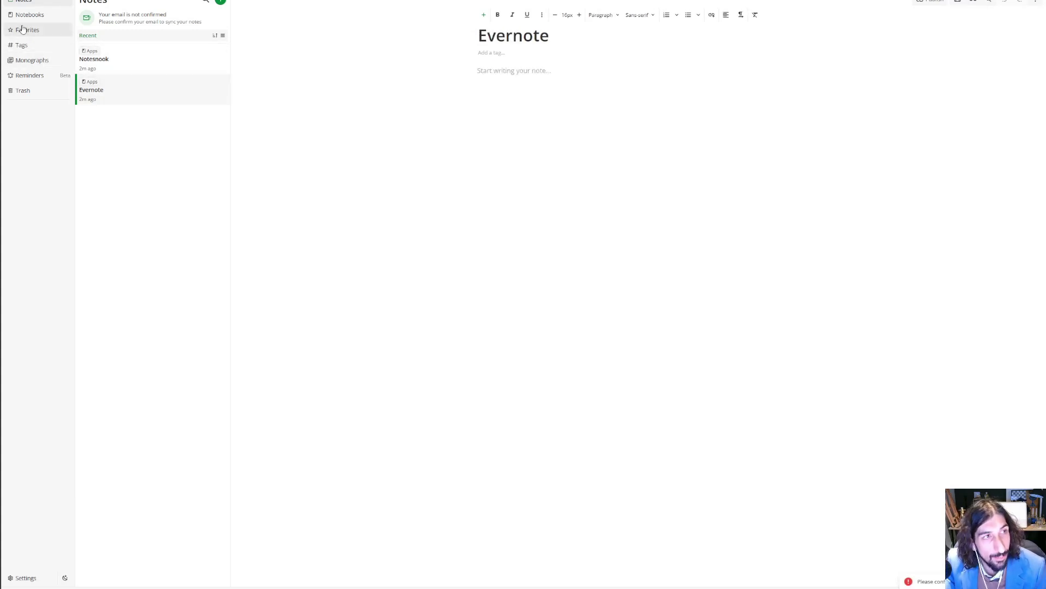
click(27, 15)
- Set the Evernote note to read-only from its context menu
click(121, 76)
click(117, 91)
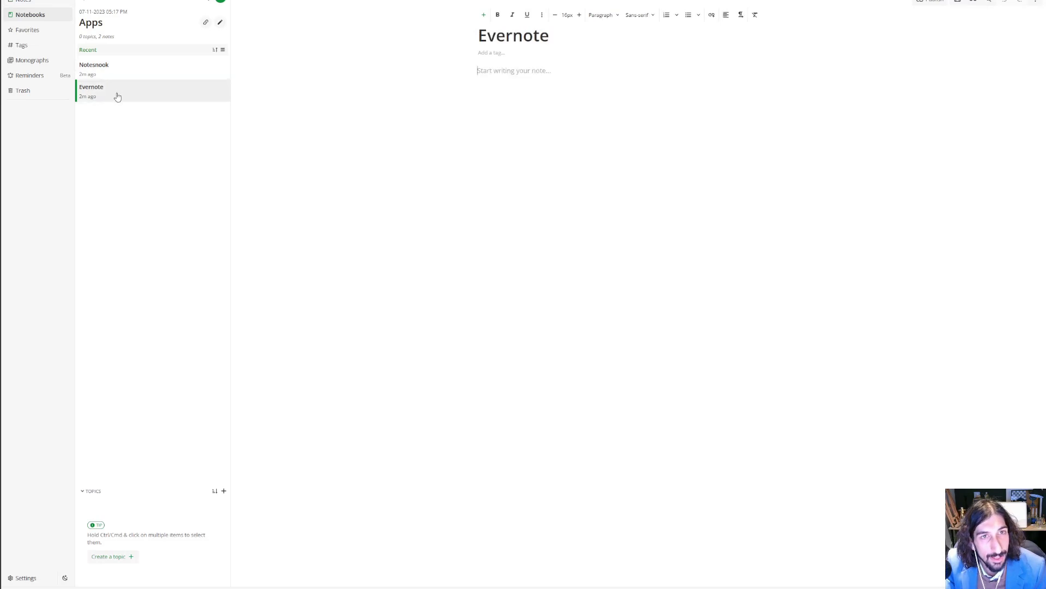
right_click(115, 95)
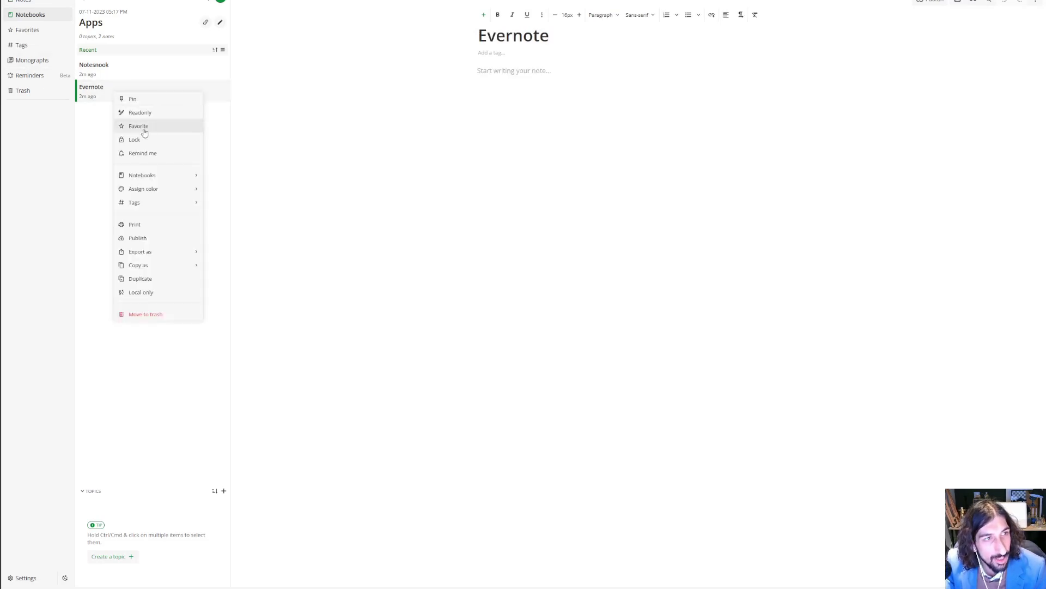
mouse_move(182, 175)
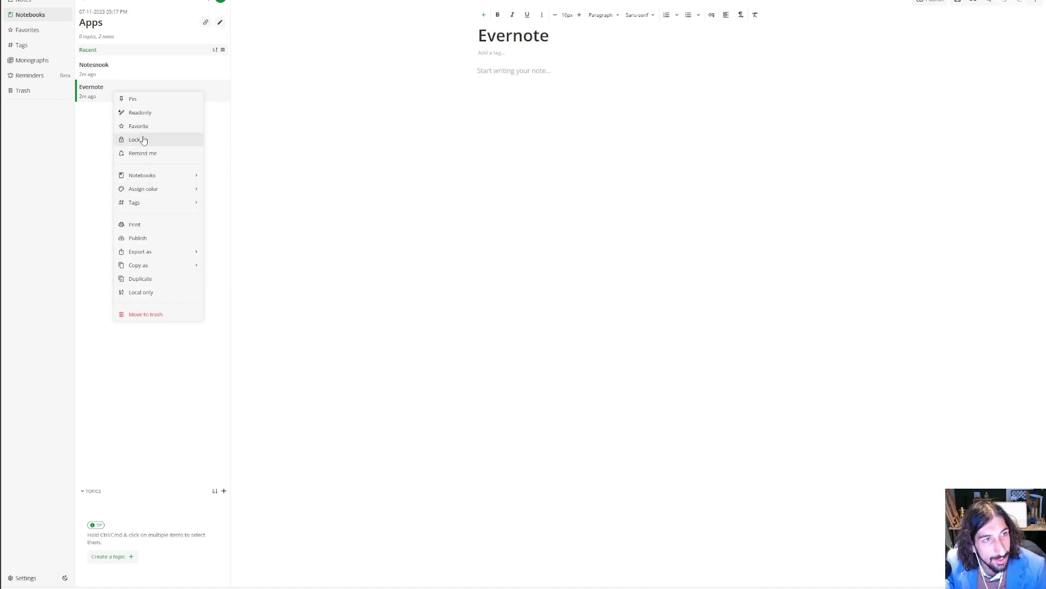
click(140, 112)
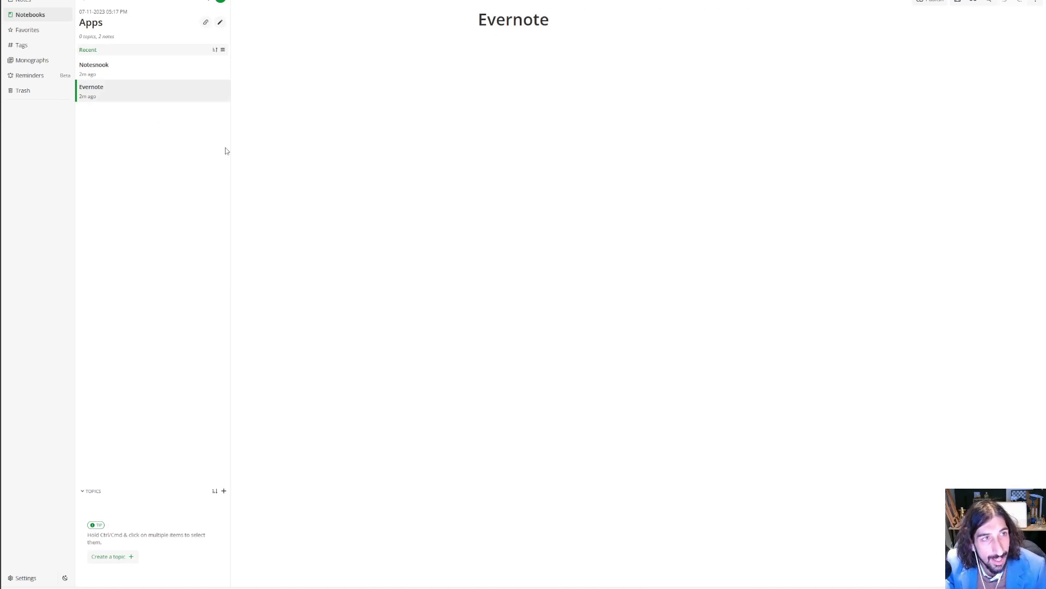
- Glance at Favorites, then return to the Apps notebook's note list
click(37, 30)
click(29, 30)
click(32, 20)
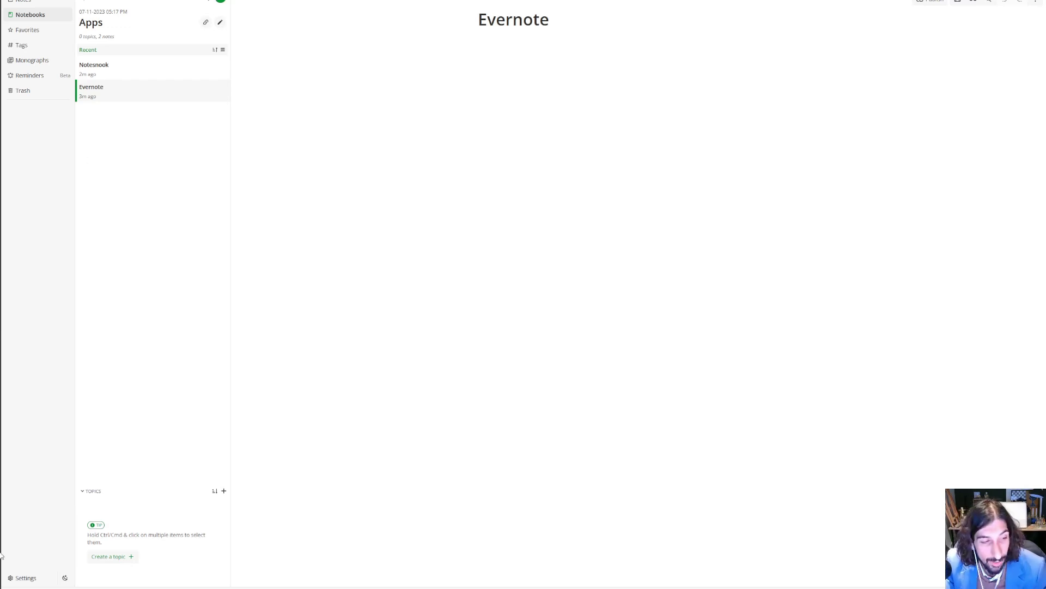
click(30, 576)
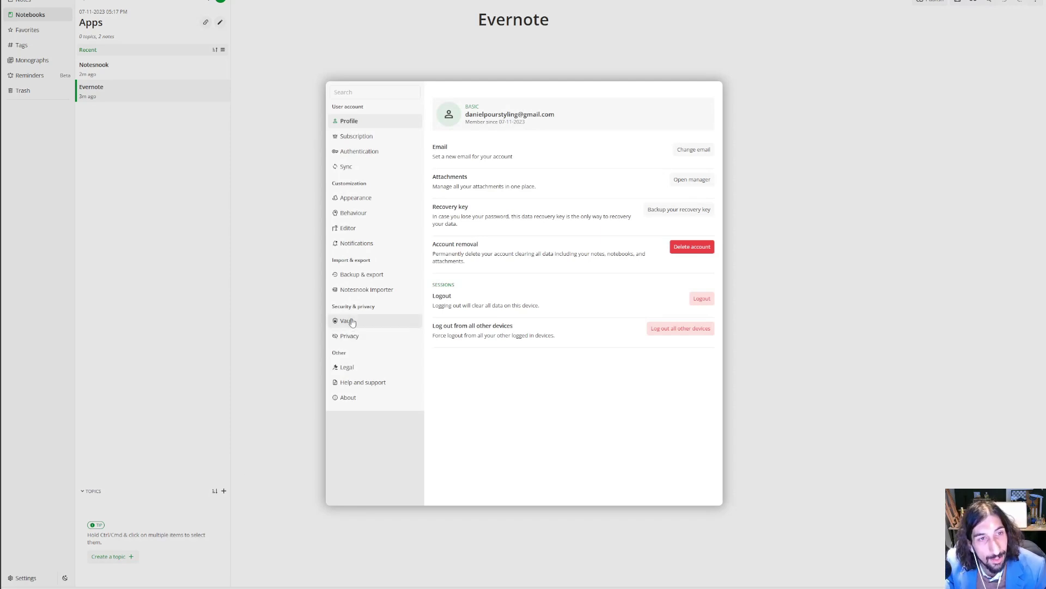
click(365, 137)
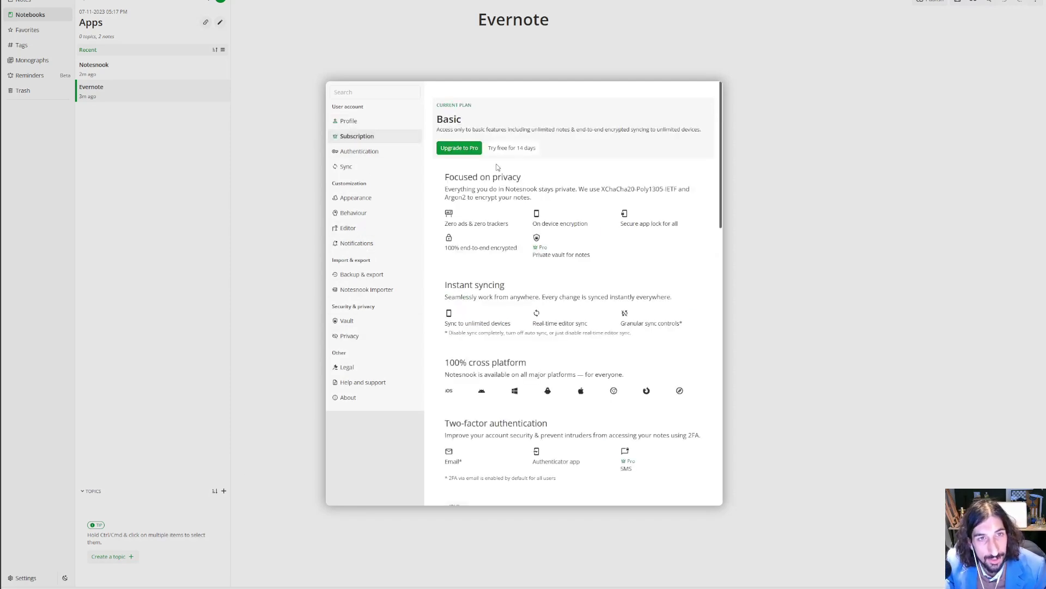
click(460, 152)
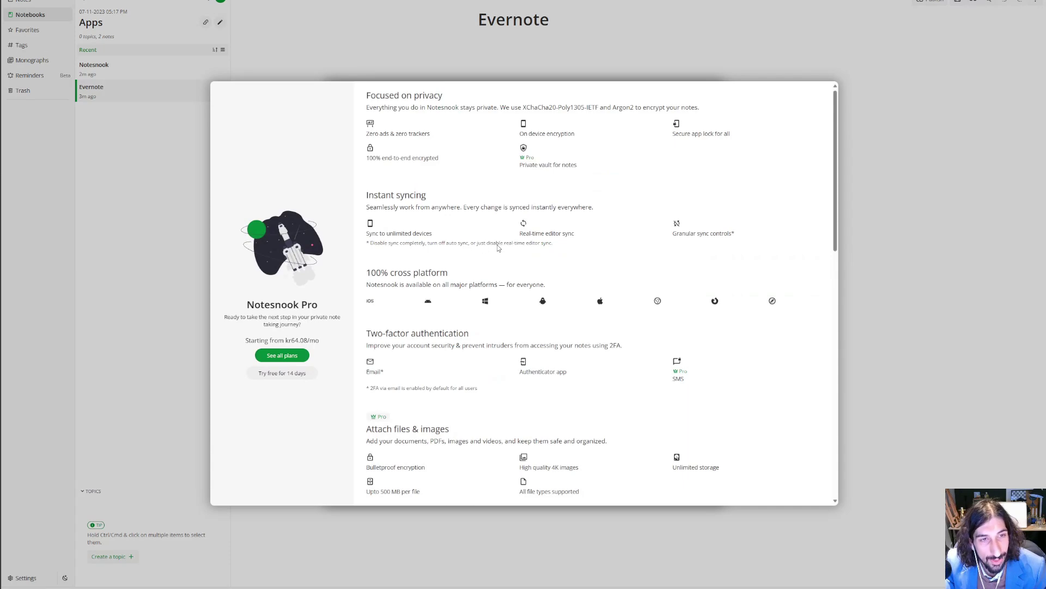
scroll(504, 266, down, 4)
scroll(504, 266, down, 8)
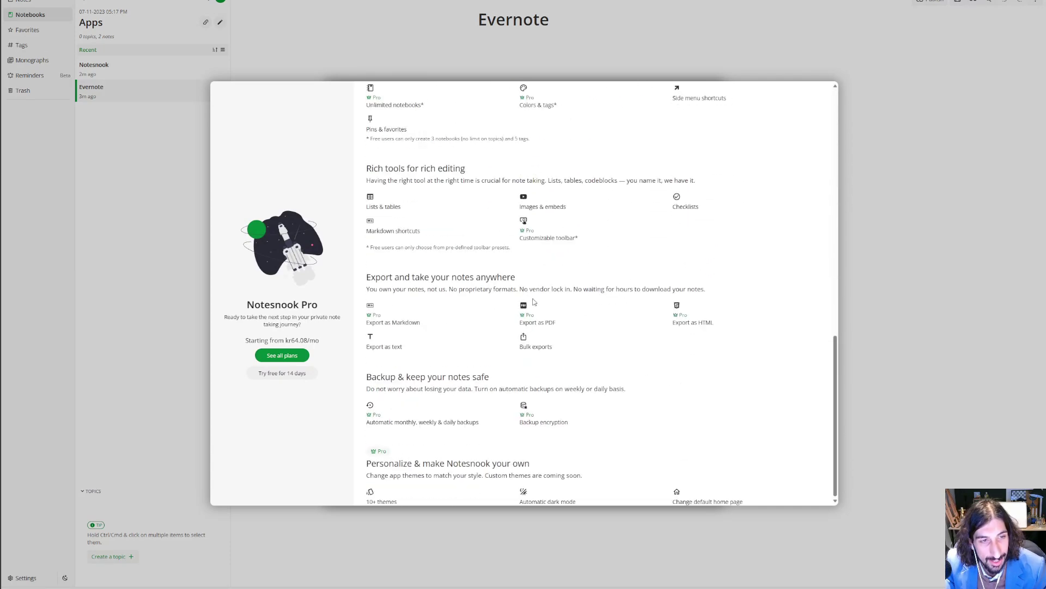
scroll(522, 297, up, 6)
scroll(521, 297, up, 5)
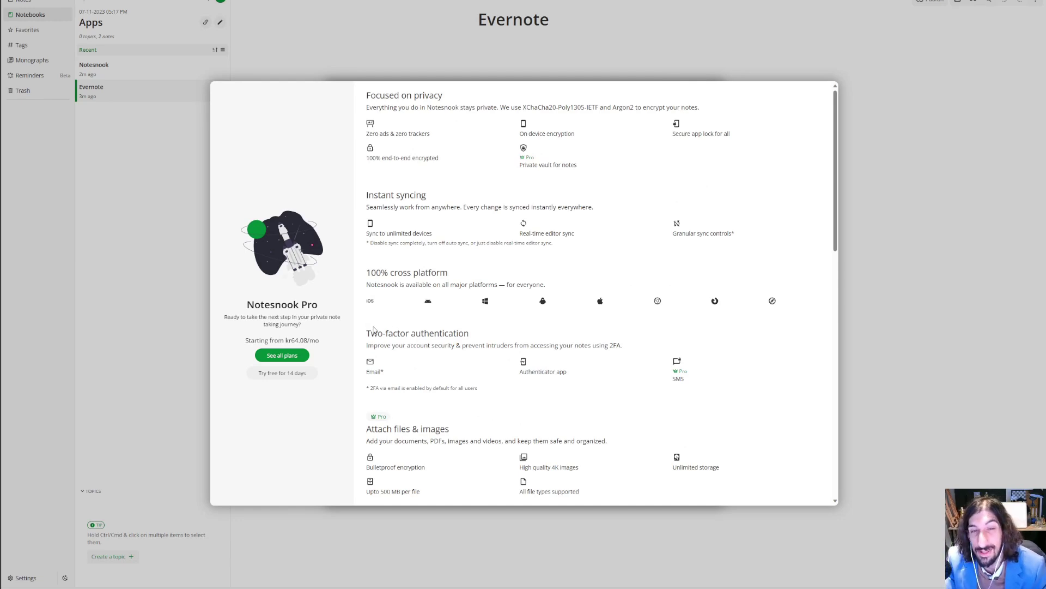
scroll(365, 321, down, 4)
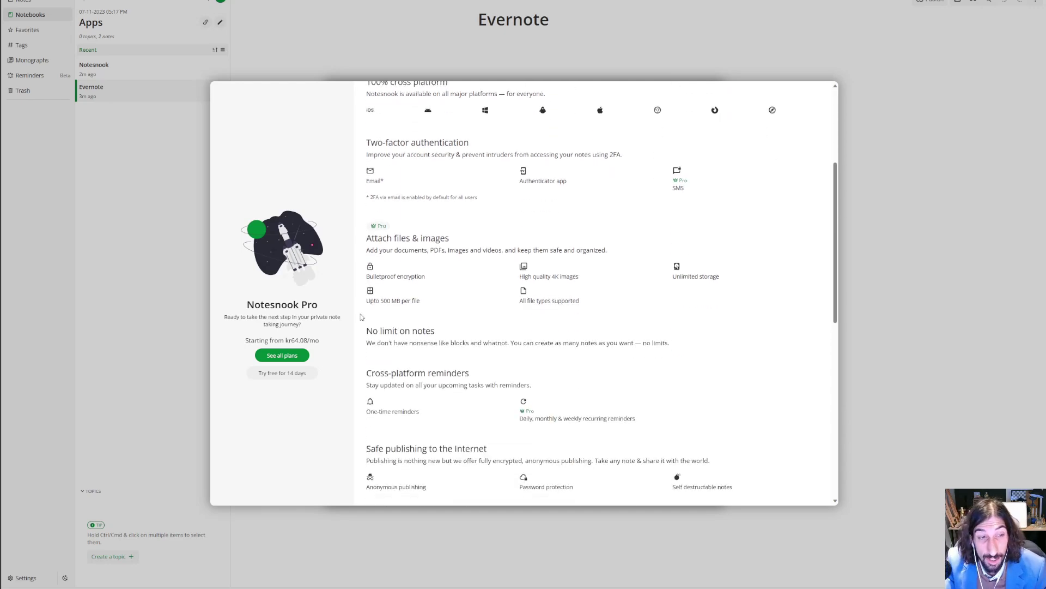
scroll(368, 256, up, 3)
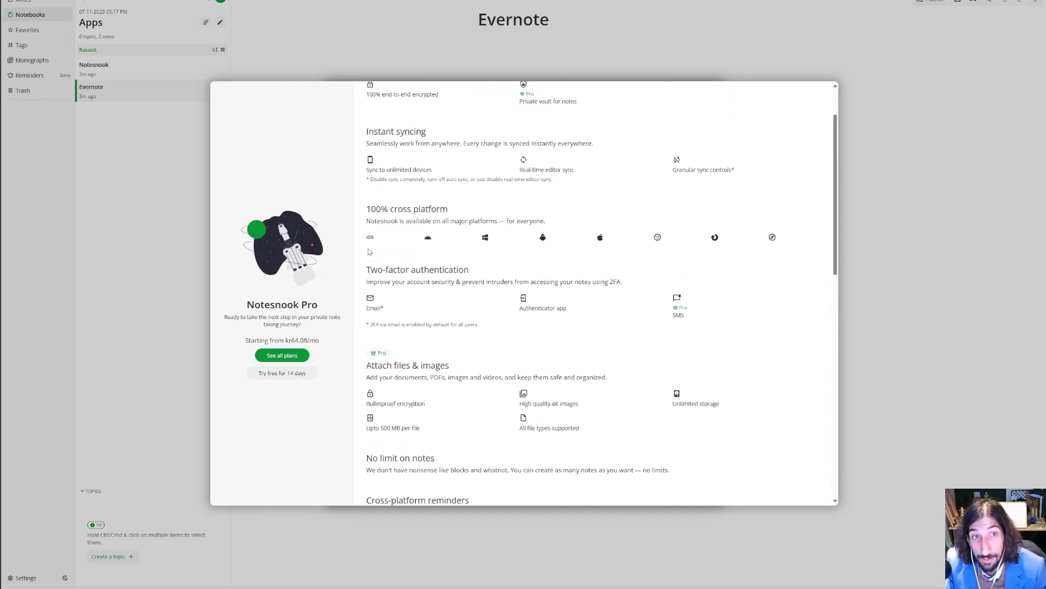
scroll(369, 251, up, 2)
click(401, 73)
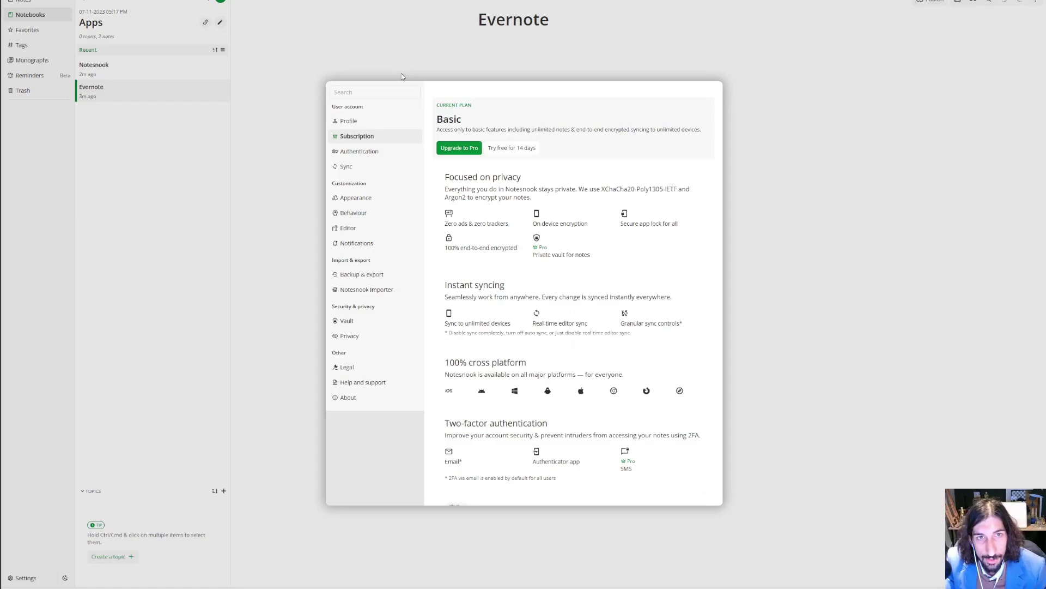
click(401, 73)
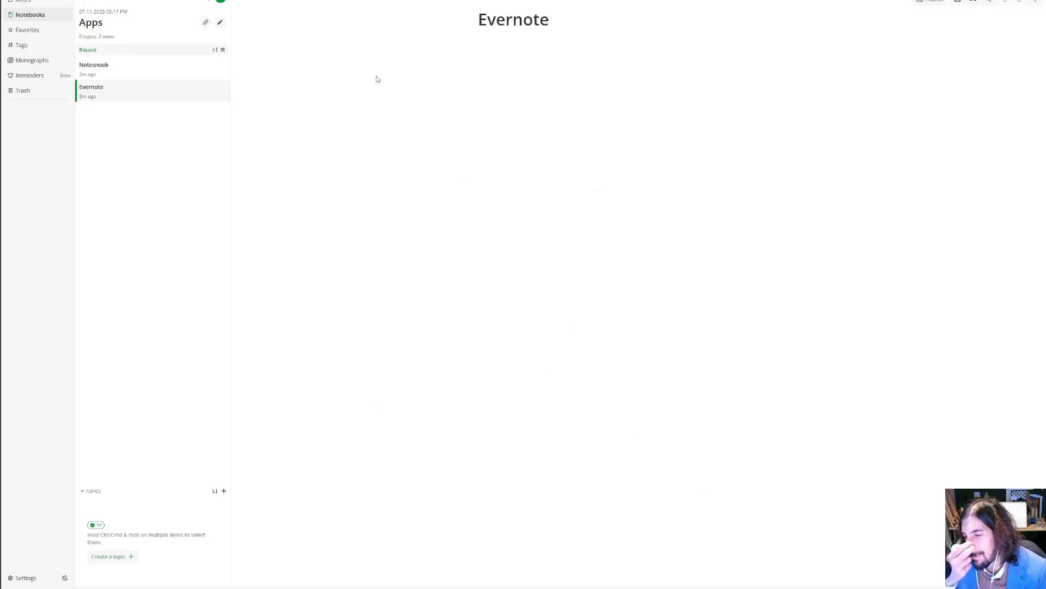